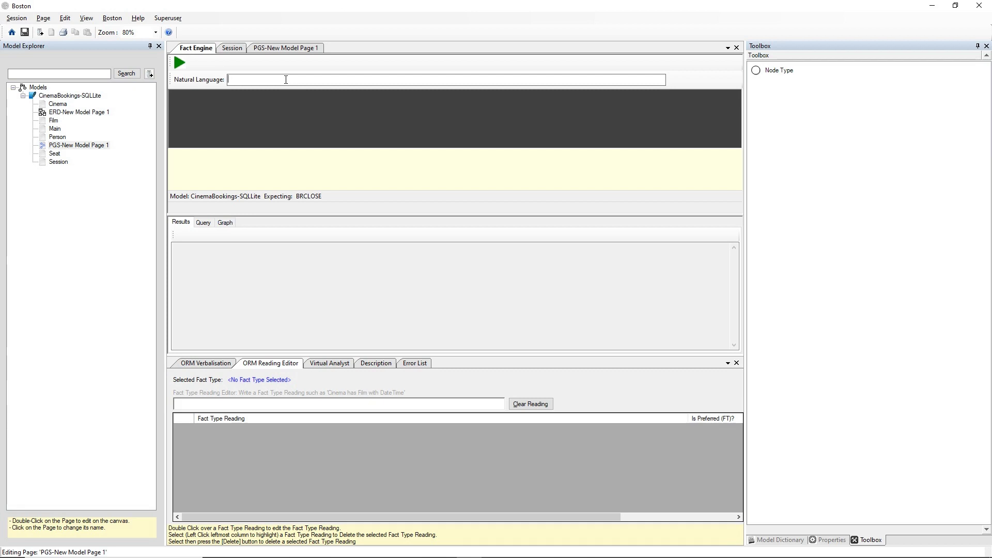
Step: Run the natural language question "What movies are showing at the Great Western Cinema today" in the Fact Engine
{"action": "type", "text": "What movies are showing at the Great We"}
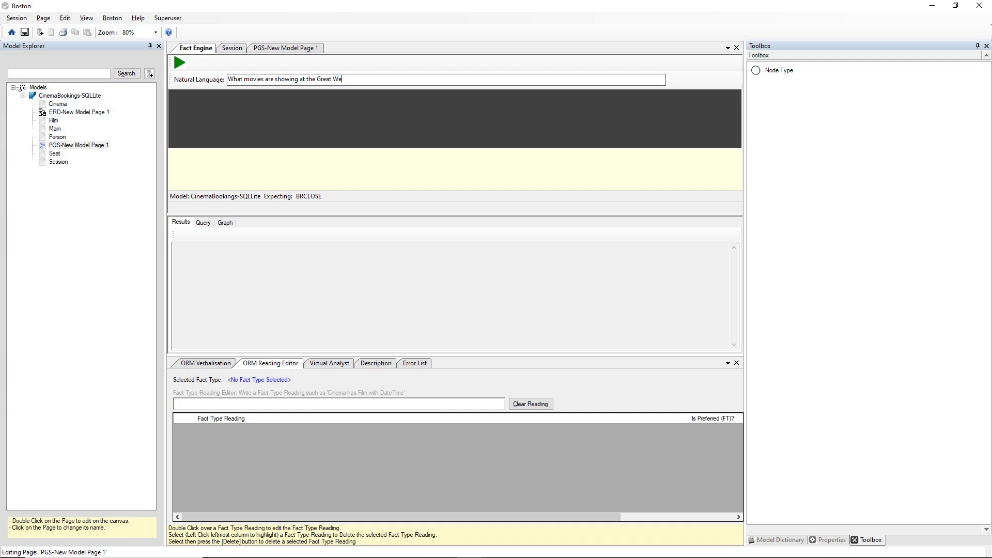
{"action": "type", "text": "stern Cinema today"}
{"action": "key", "text": "Return"}
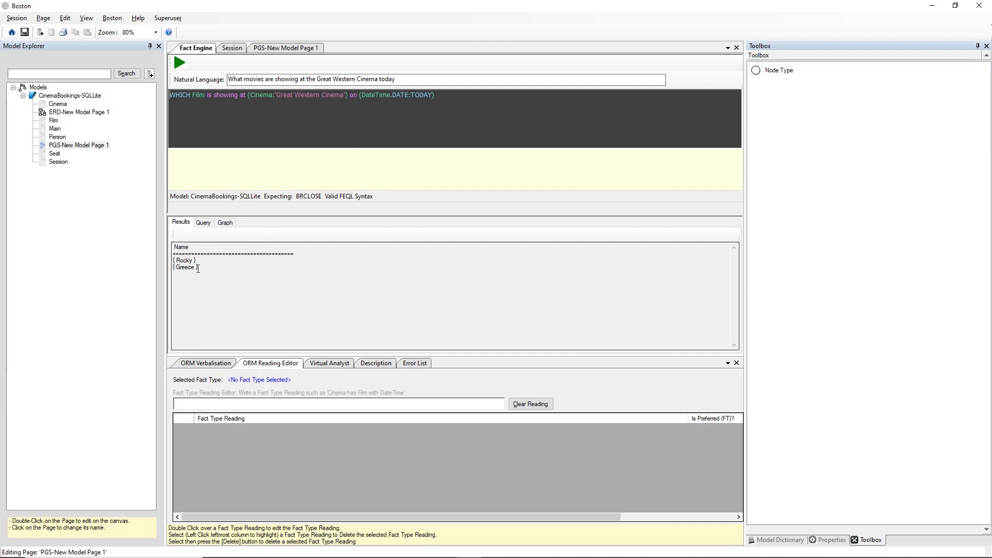
Step: Inspect the SQL generated for the question and return to the query results
{"action": "left_click", "coordinate": [204, 222]}
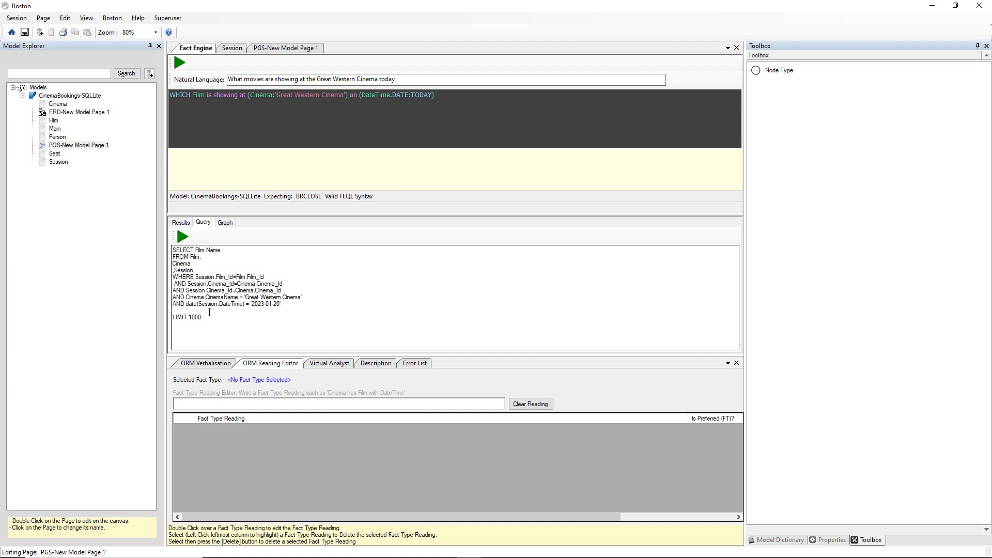
{"action": "left_click", "coordinate": [181, 222]}
{"action": "left_click", "coordinate": [188, 267]}
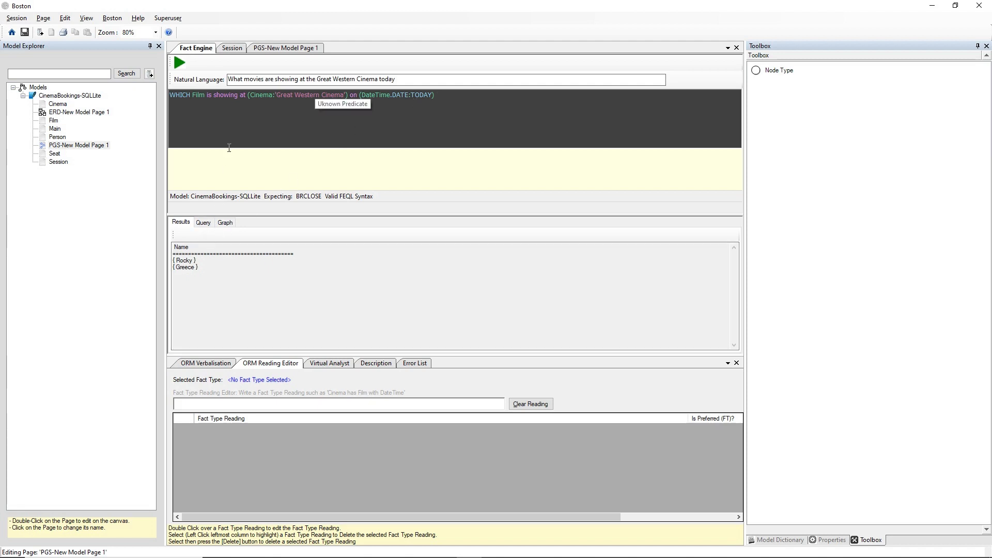
Step: Examine the property graph page and open the ERD-New Model Page 1 diagram, enlarging its canvas to show the whole BookingHasSeat entity
{"action": "left_click", "coordinate": [291, 50]}
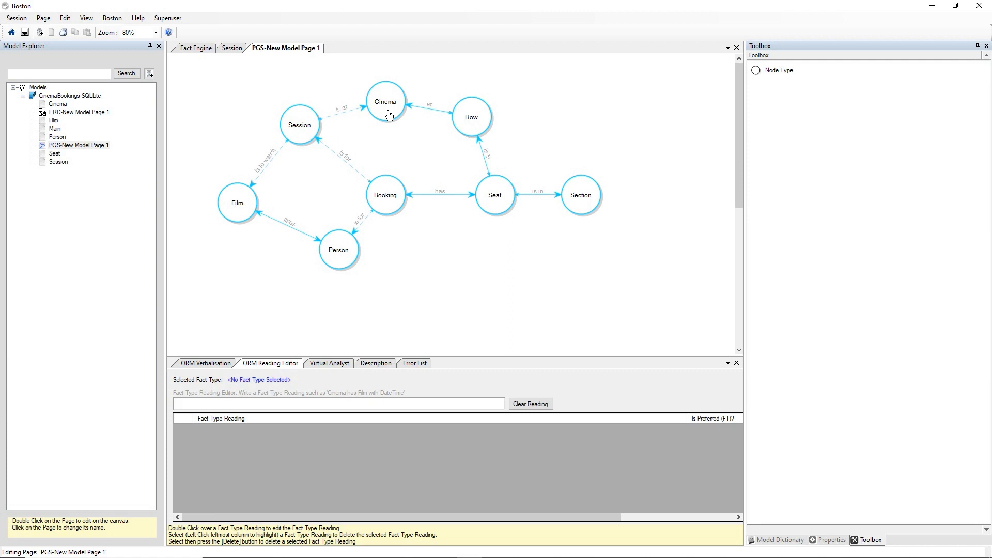
{"action": "mouse_move", "coordinate": [389, 115]}
{"action": "mouse_move", "coordinate": [500, 207]}
{"action": "mouse_move", "coordinate": [584, 201]}
{"action": "left_click", "coordinate": [89, 112]}
{"action": "double_click", "coordinate": [90, 112]}
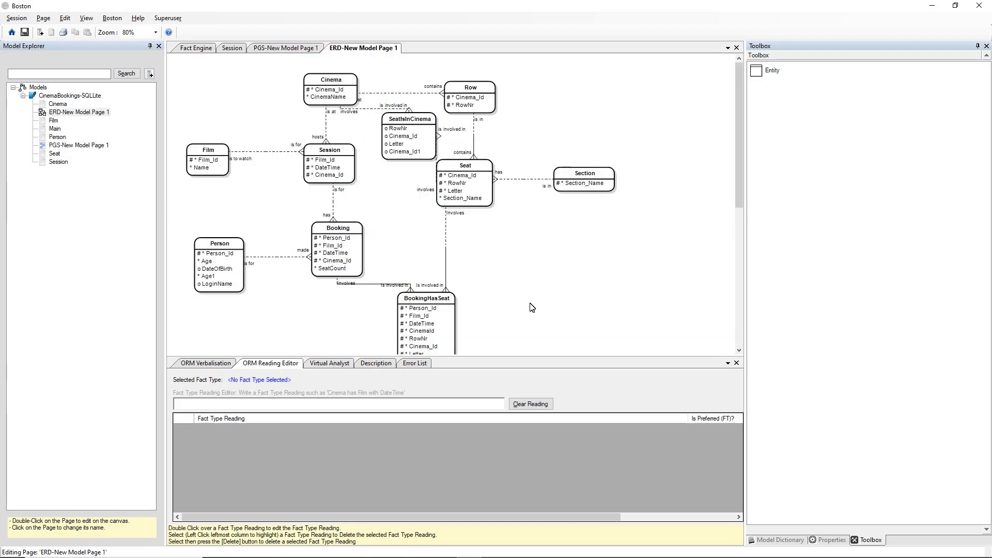
{"action": "left_click_drag", "start_coordinate": [517, 356], "coordinate": [527, 410]}
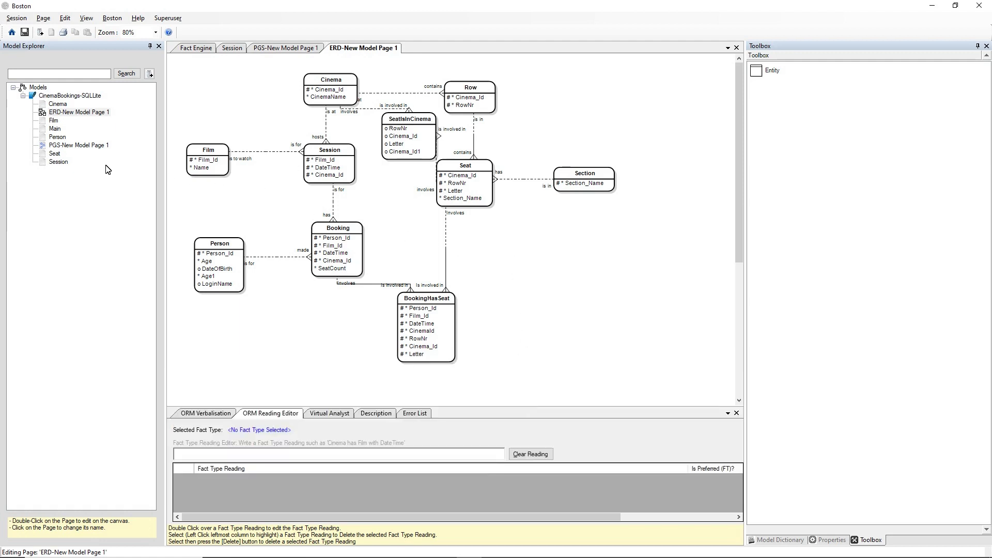
Step: Open the Main object-role model page and compare it with the property graph and entity relationship pages
{"action": "double_click", "coordinate": [55, 129]}
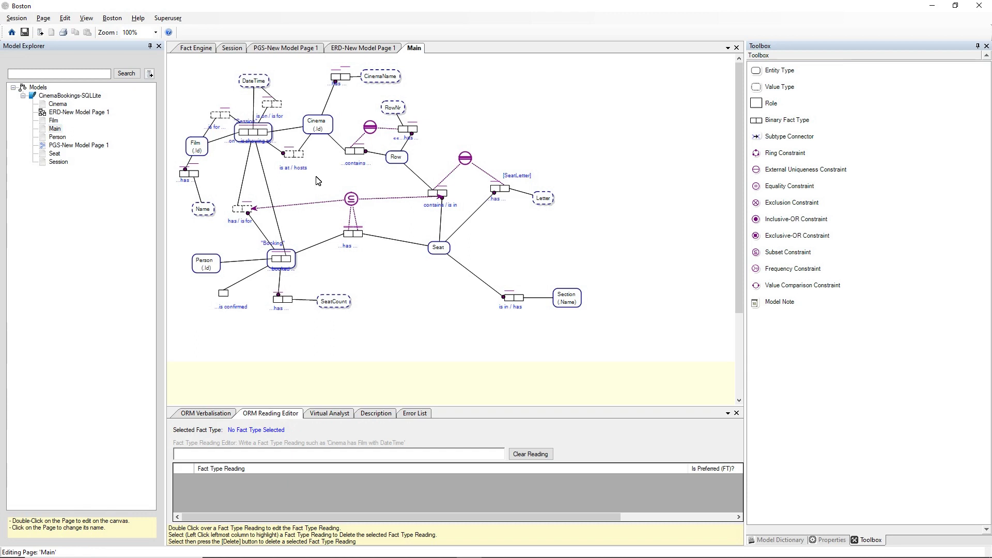
{"action": "left_click", "coordinate": [304, 50]}
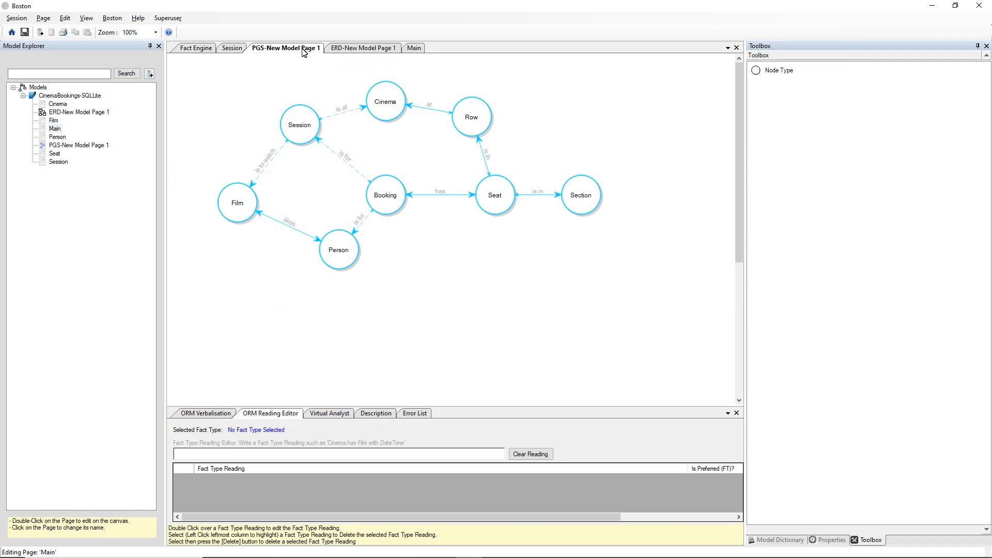
{"action": "left_click", "coordinate": [380, 48]}
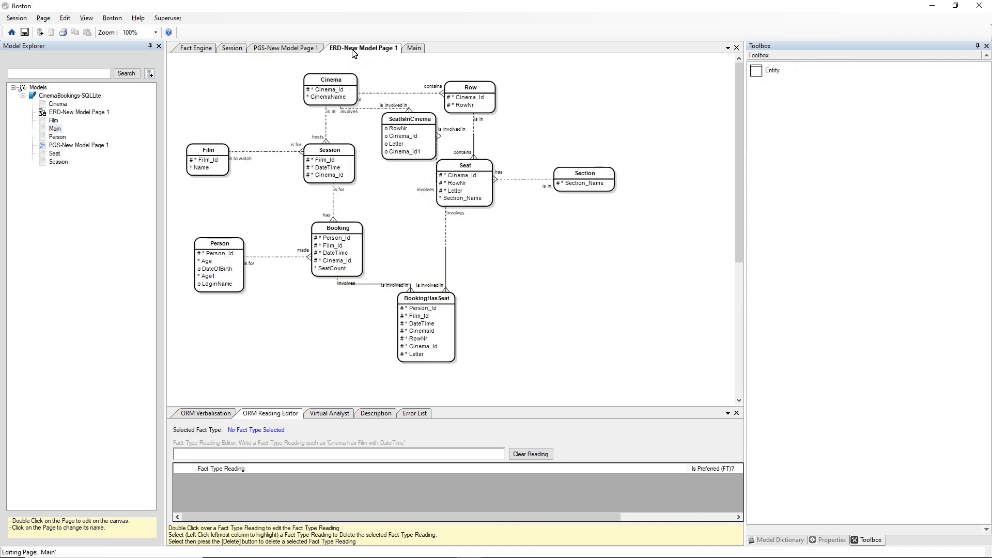
{"action": "left_click", "coordinate": [413, 49]}
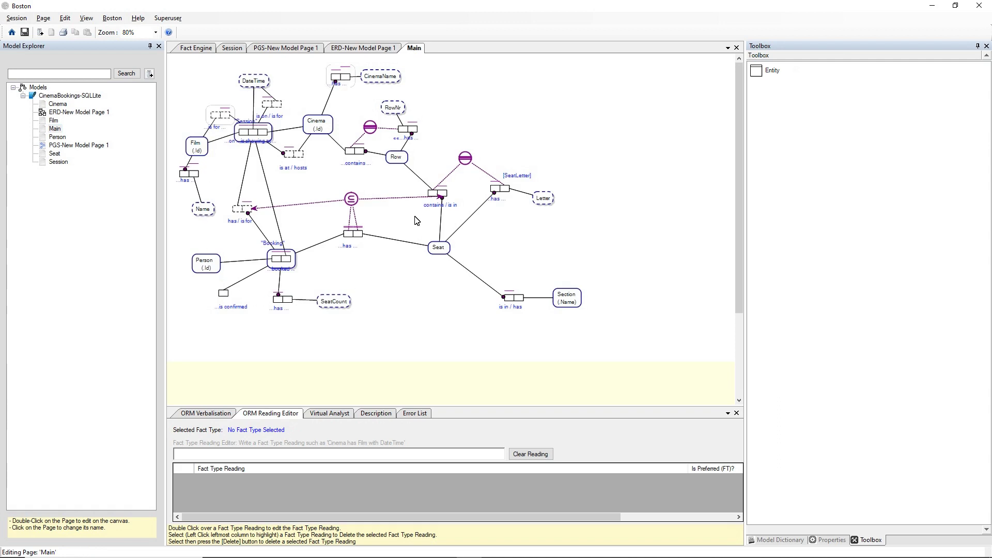
{"action": "left_click", "coordinate": [282, 48]}
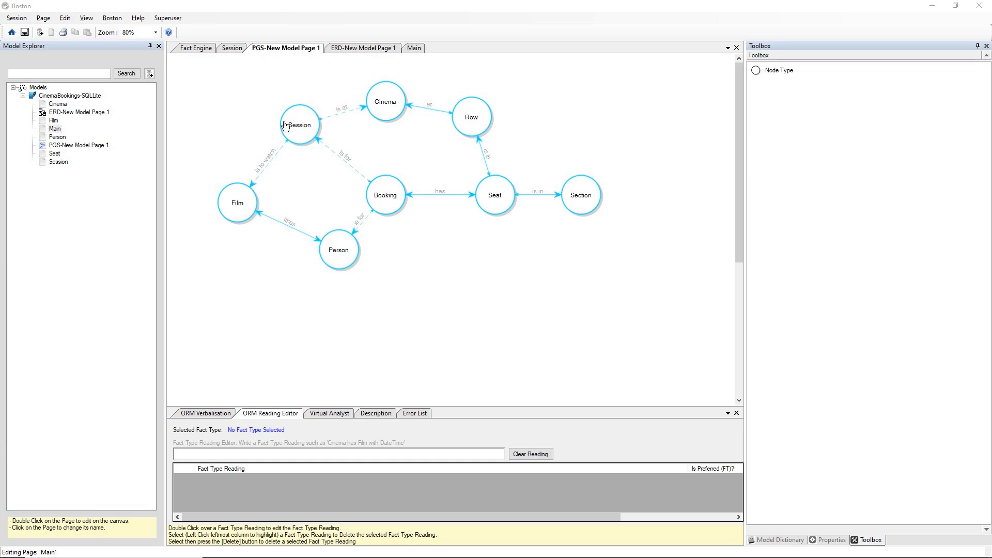
Step: Review the Fact Engine query and show all fact type readings of the property graph's Session node in an enlarged reading editor
{"action": "left_click", "coordinate": [203, 50]}
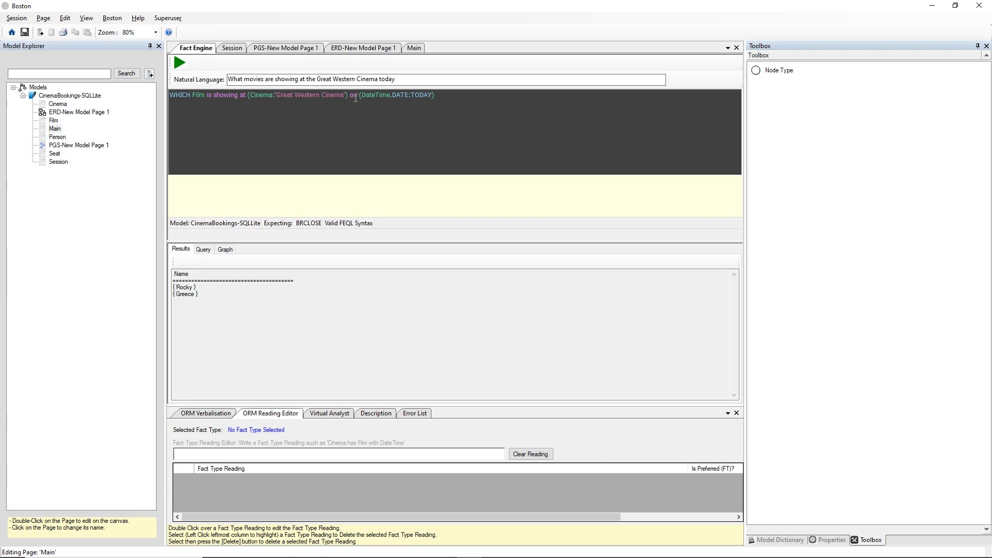
{"action": "key", "text": "BackSpace"}
{"action": "type", "text": "n"}
{"action": "left_click", "coordinate": [297, 51]}
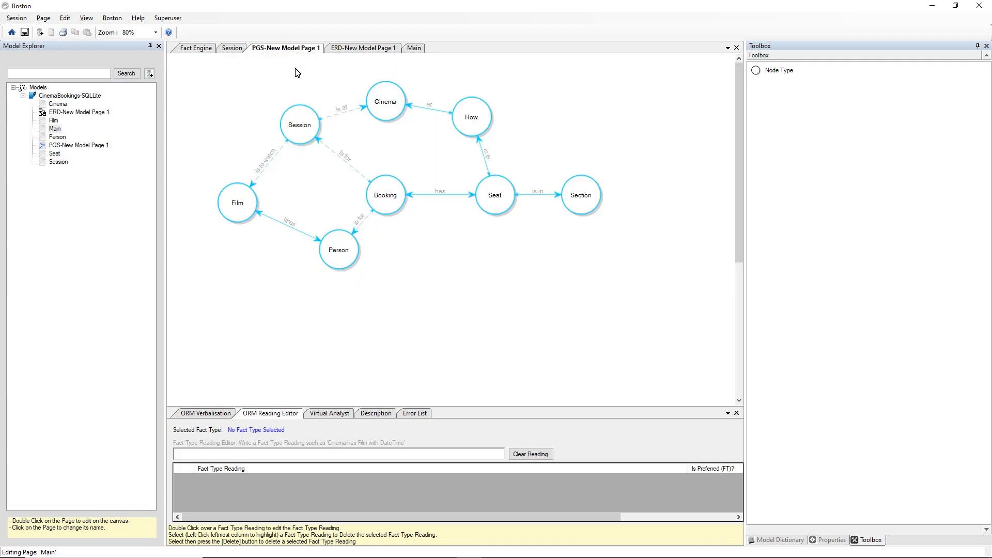
{"action": "left_click", "coordinate": [302, 129]}
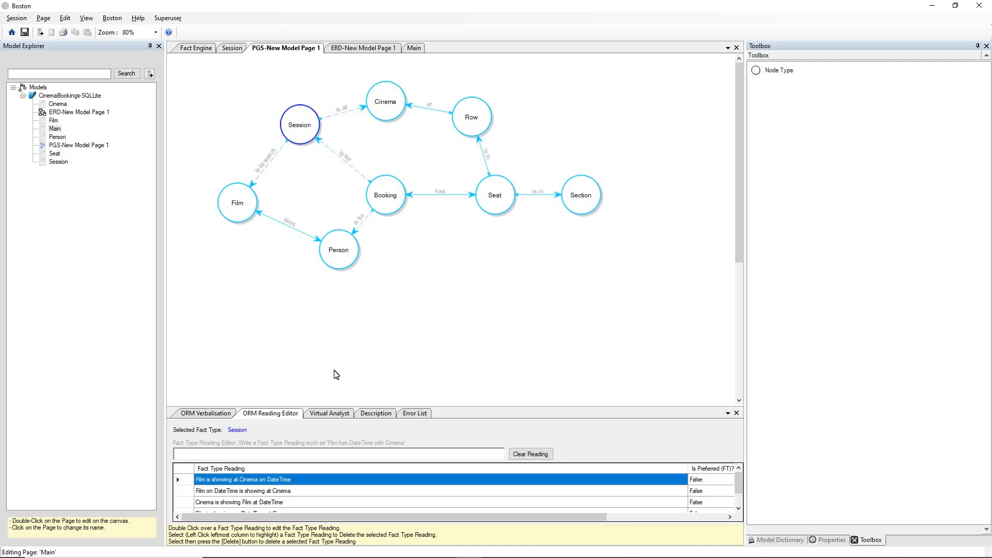
{"action": "left_click_drag", "start_coordinate": [346, 402], "coordinate": [354, 339]}
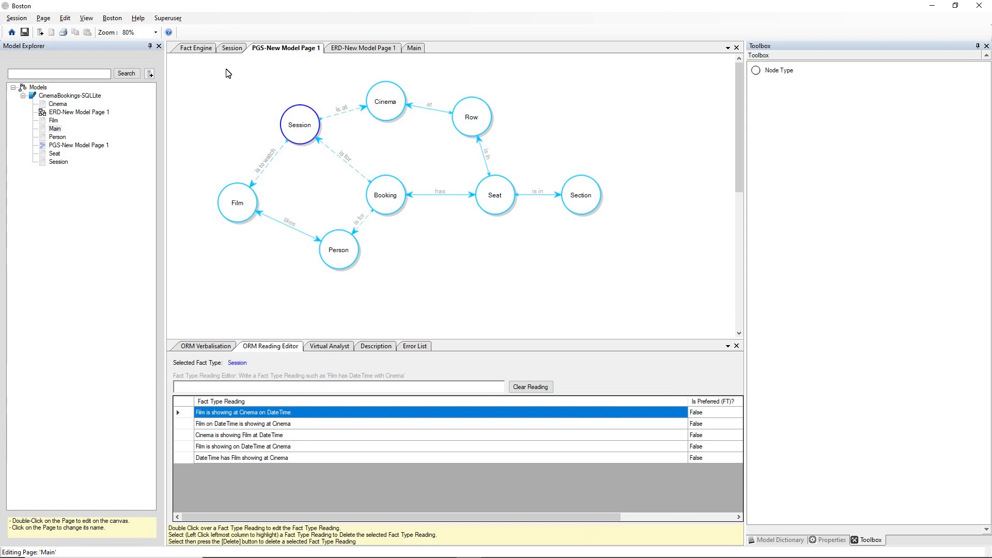
Step: Compare the Fact Engine query wording with the property graph and the entity relationship diagram
{"action": "left_click", "coordinate": [199, 48]}
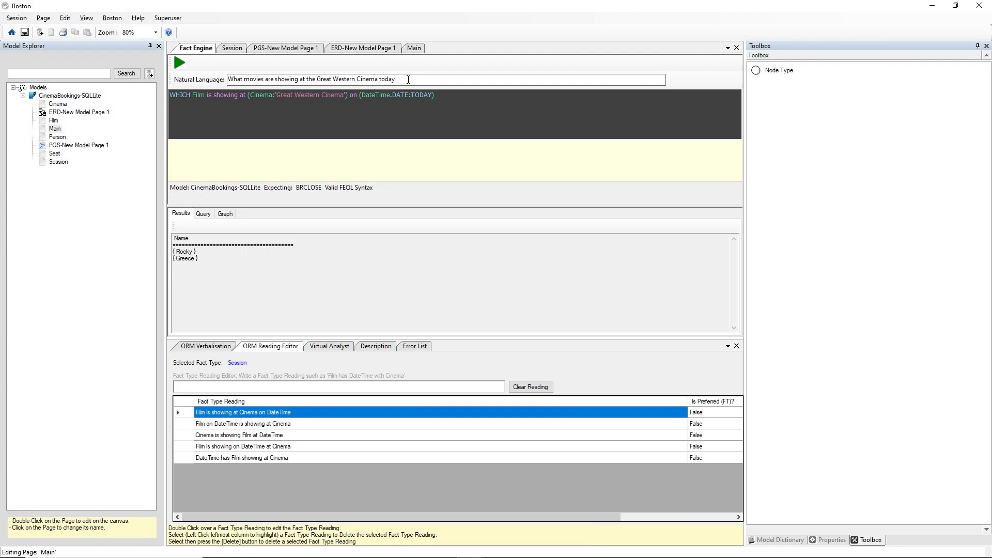
{"action": "left_click", "coordinate": [290, 49]}
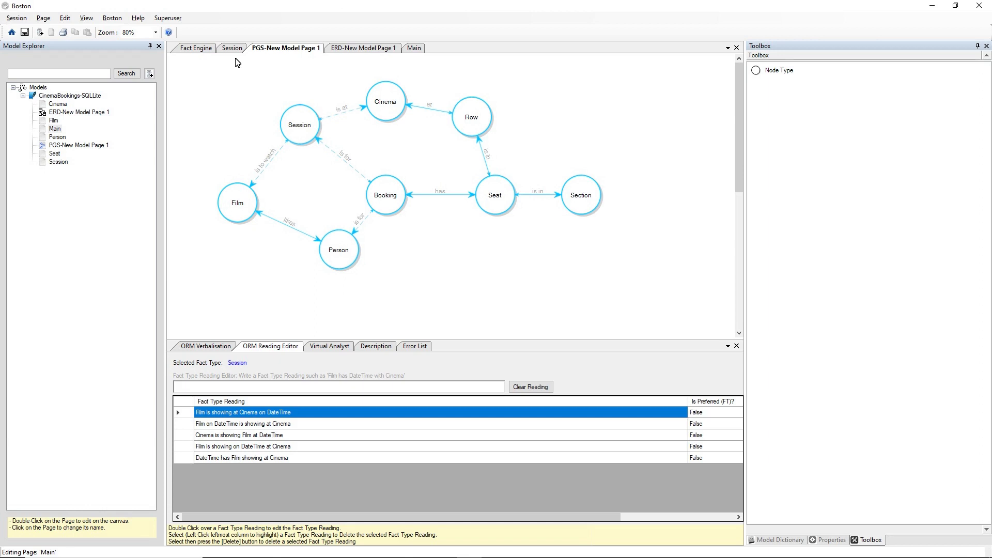
{"action": "left_click", "coordinate": [199, 49]}
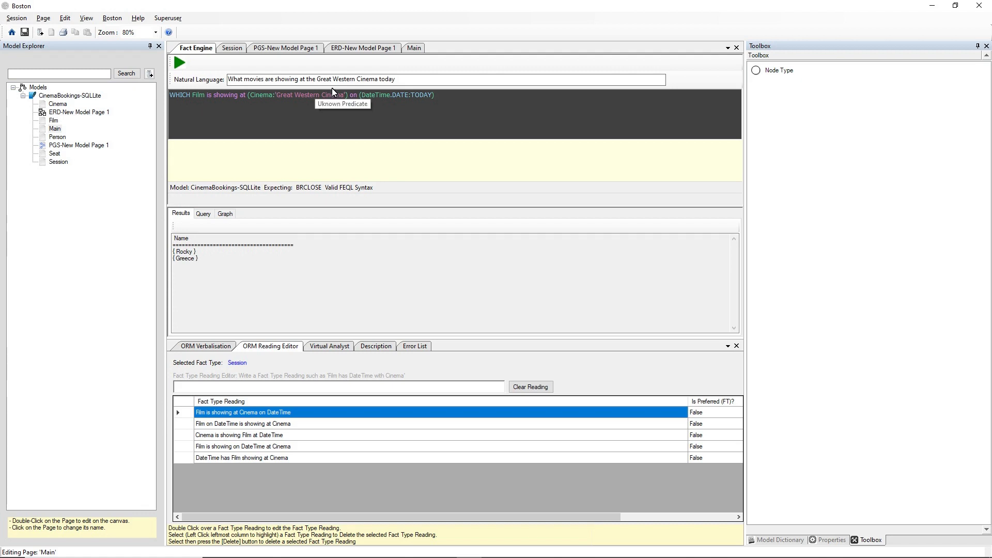
{"action": "left_click", "coordinate": [310, 48]}
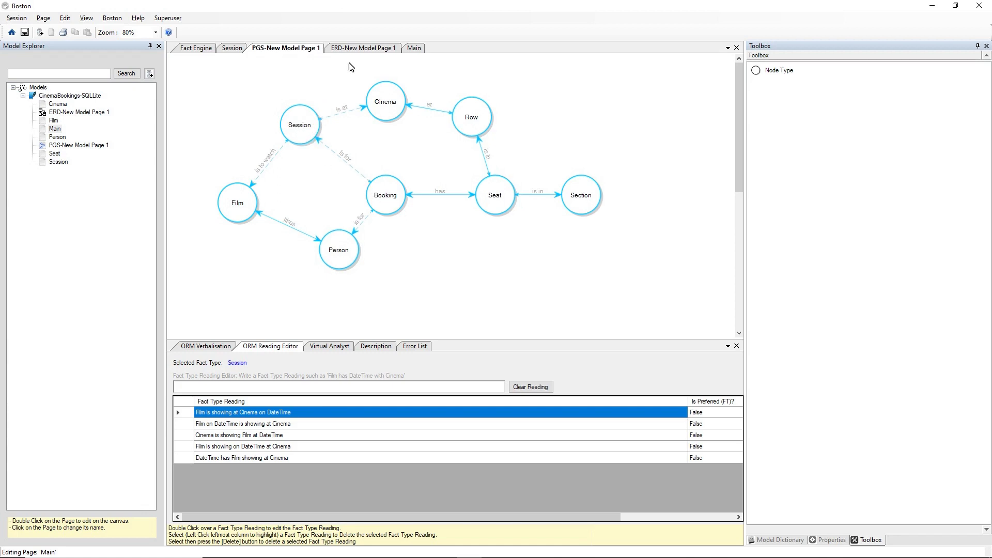
{"action": "left_click", "coordinate": [362, 49]}
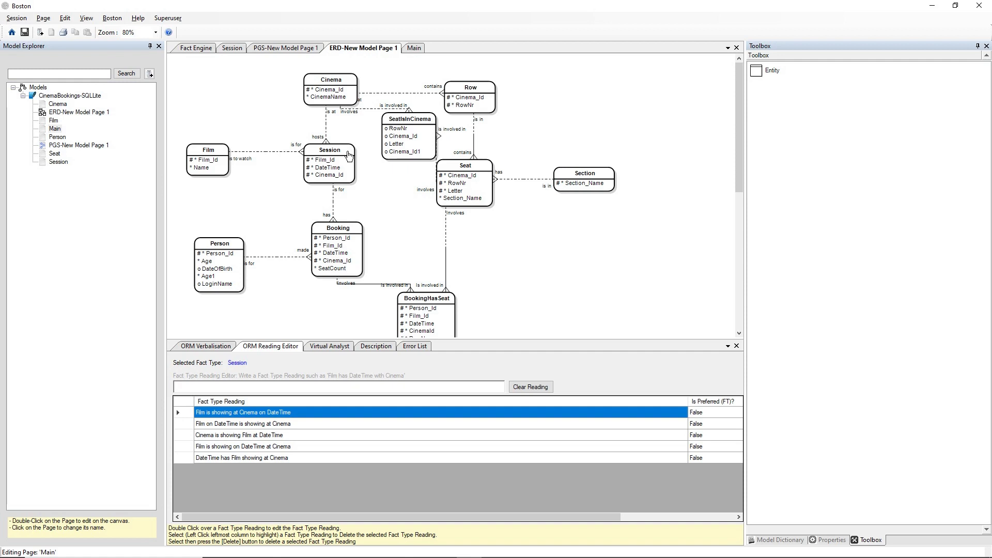
Step: On the Main page, hide the yellow strip below the diagram and move the "Session" label above its fact type
{"action": "left_click", "coordinate": [416, 48]}
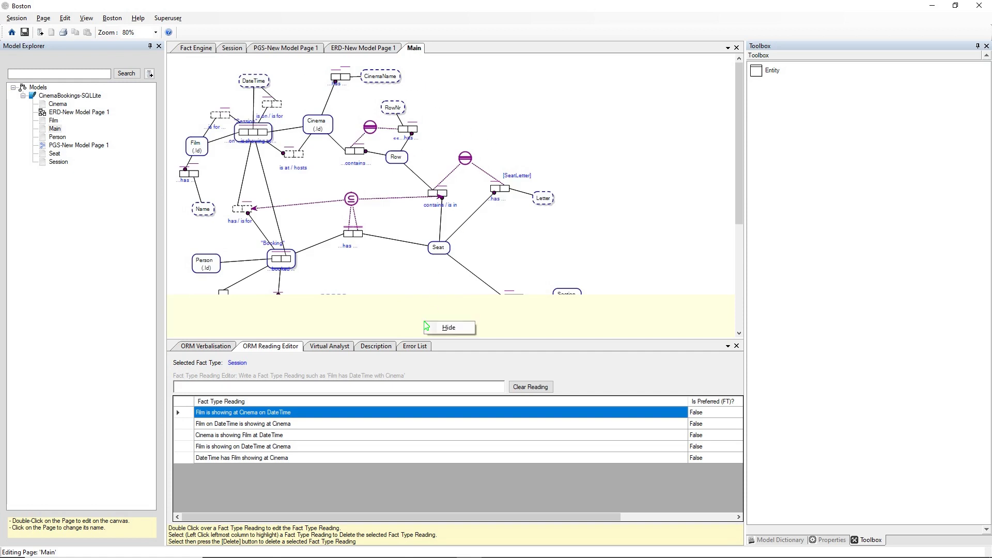
{"action": "left_click", "coordinate": [427, 326]}
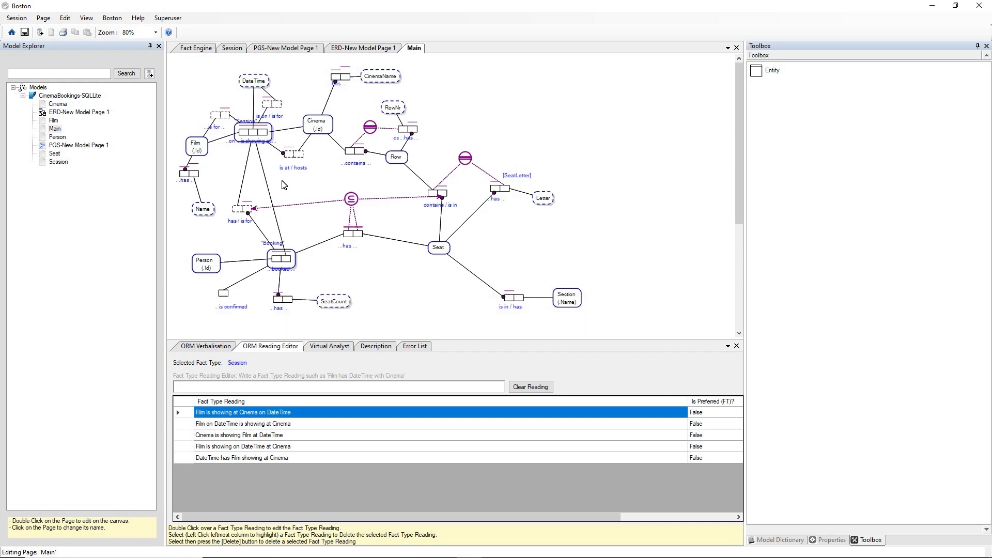
{"action": "left_click_drag", "start_coordinate": [245, 124], "coordinate": [248, 114]}
{"action": "left_click", "coordinate": [270, 131]}
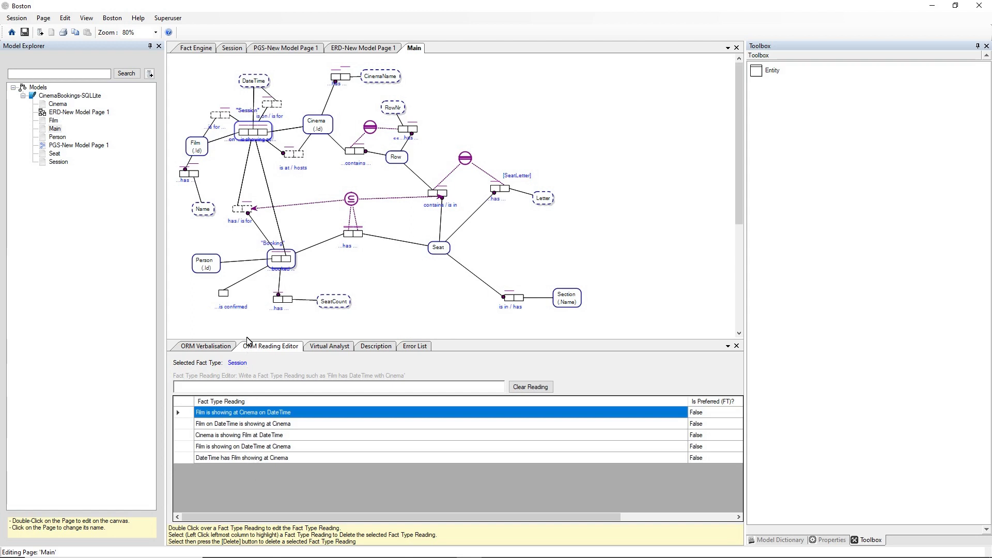
Step: Inspect the generated SQL again and rerun the Great Western Cinema query in the Fact Engine
{"action": "left_click", "coordinate": [209, 50]}
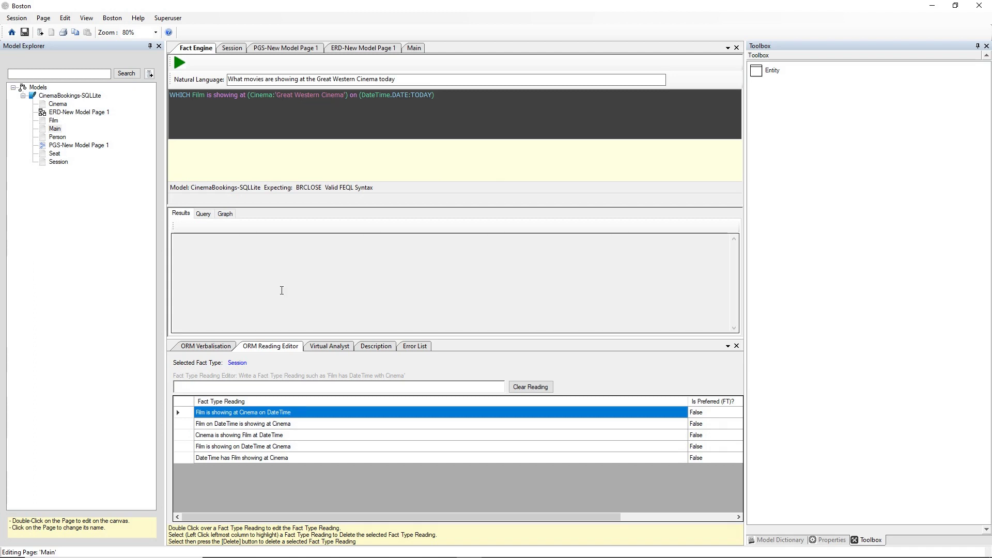
{"action": "left_click", "coordinate": [207, 215]}
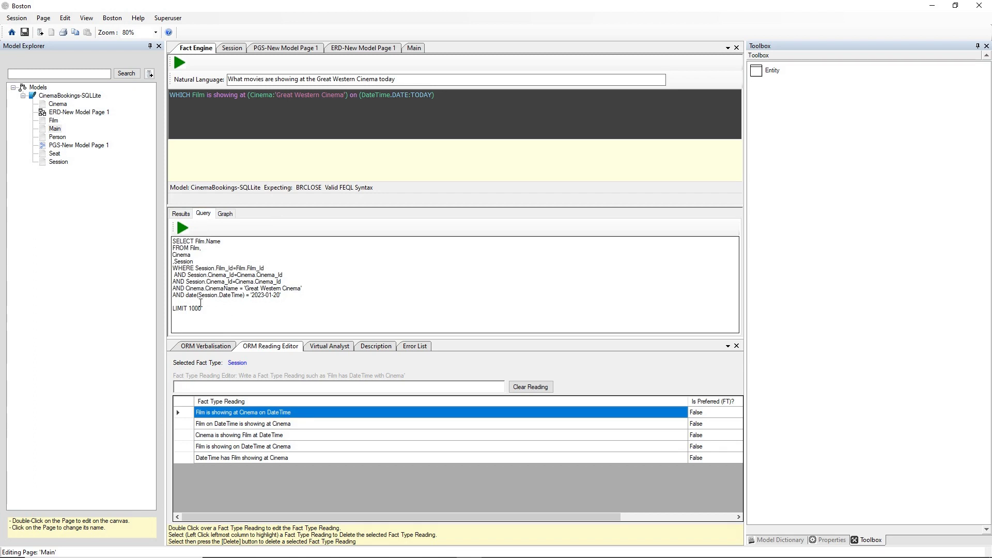
{"action": "left_click", "coordinate": [187, 214]}
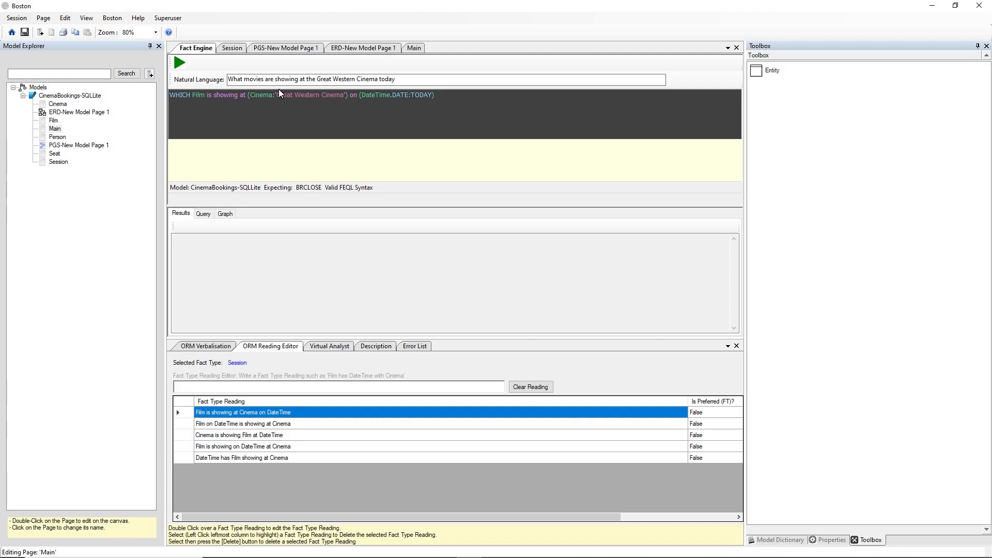
{"action": "left_click", "coordinate": [180, 62]}
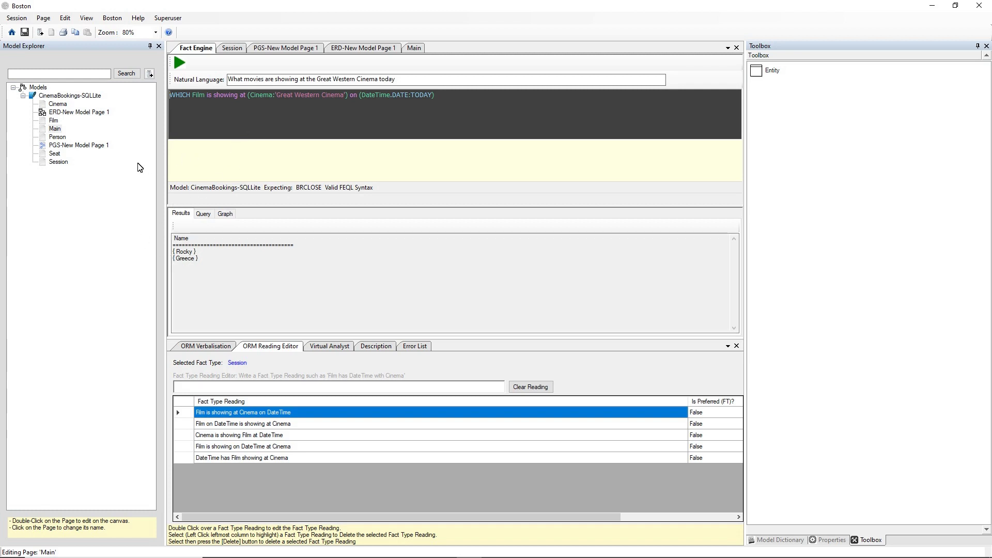
Step: Open the Session page and rearrange its object types so Cinema, DateTime and Film sit in that order below the Session fact type
{"action": "double_click", "coordinate": [64, 161]}
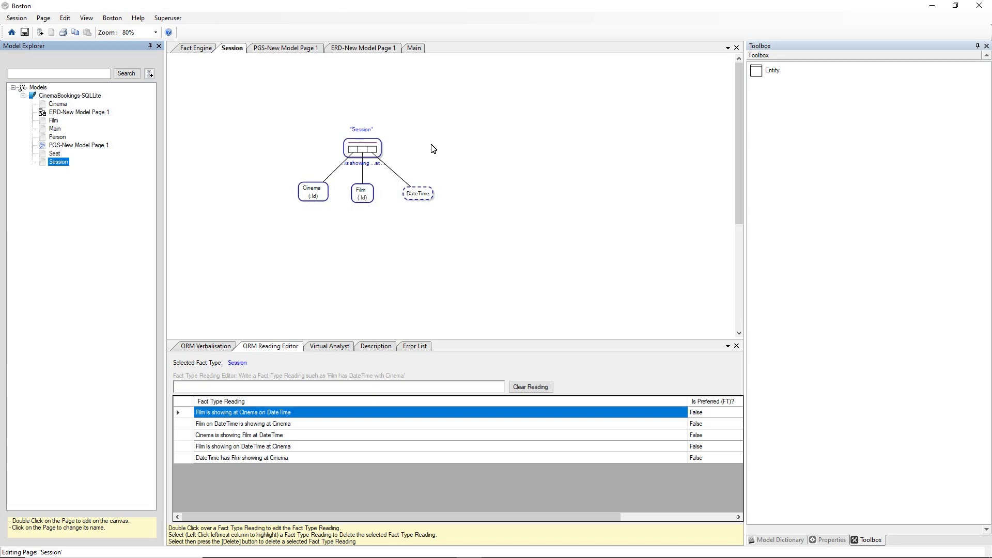
{"action": "left_click", "coordinate": [362, 149]}
{"action": "mouse_move", "coordinate": [368, 196]}
{"action": "left_mouse_down"}
{"action": "mouse_move", "coordinate": [471, 195]}
{"action": "mouse_move", "coordinate": [265, 203]}
{"action": "mouse_move", "coordinate": [384, 196]}
{"action": "mouse_move", "coordinate": [373, 196]}
{"action": "left_mouse_up"}
{"action": "left_click_drag", "start_coordinate": [468, 194], "coordinate": [415, 194]}
{"action": "left_click_drag", "start_coordinate": [326, 190], "coordinate": [311, 195]}
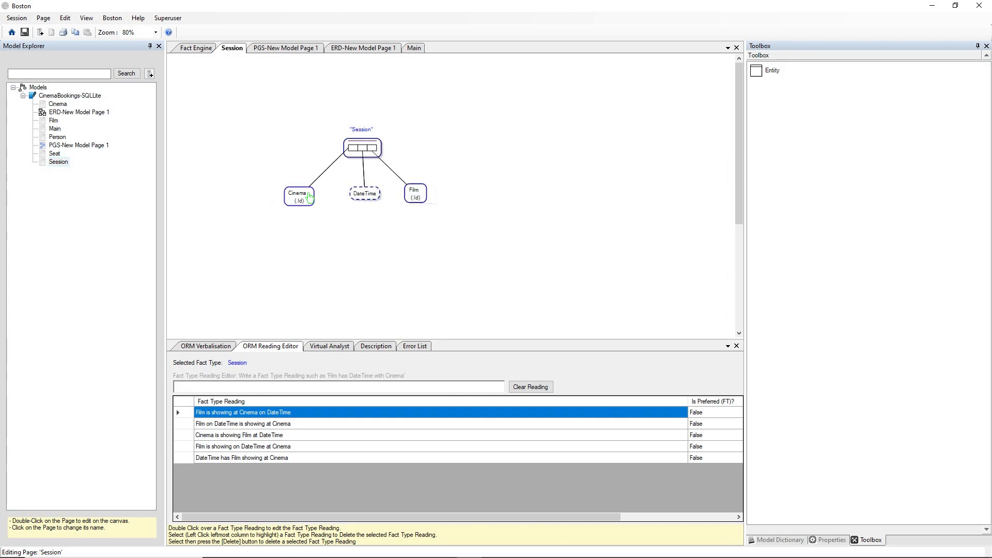
Step: Show the link fact type for Session's Film role and place it beside the Session fact type, above Film
{"action": "left_click", "coordinate": [375, 154]}
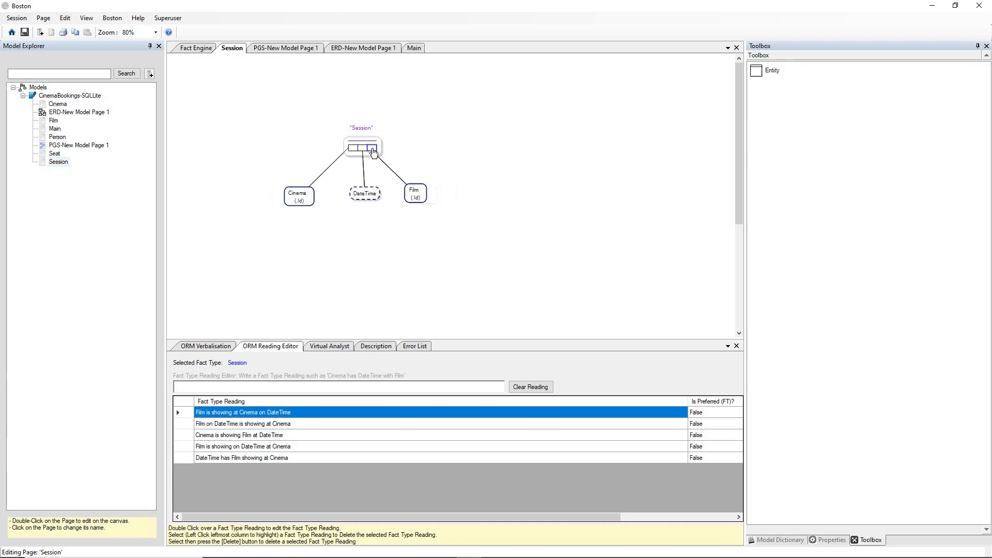
{"action": "right_click", "coordinate": [373, 152]}
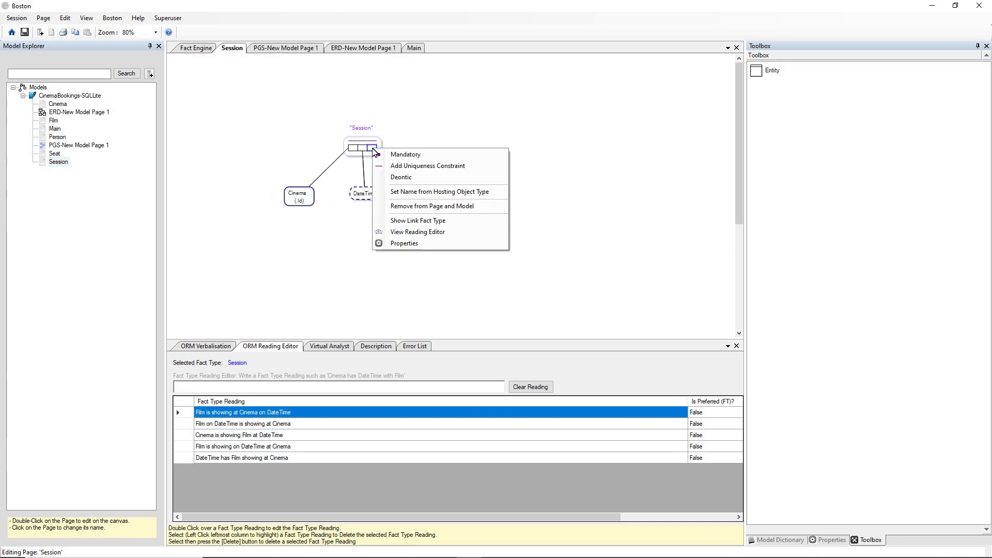
{"action": "left_click", "coordinate": [399, 221]}
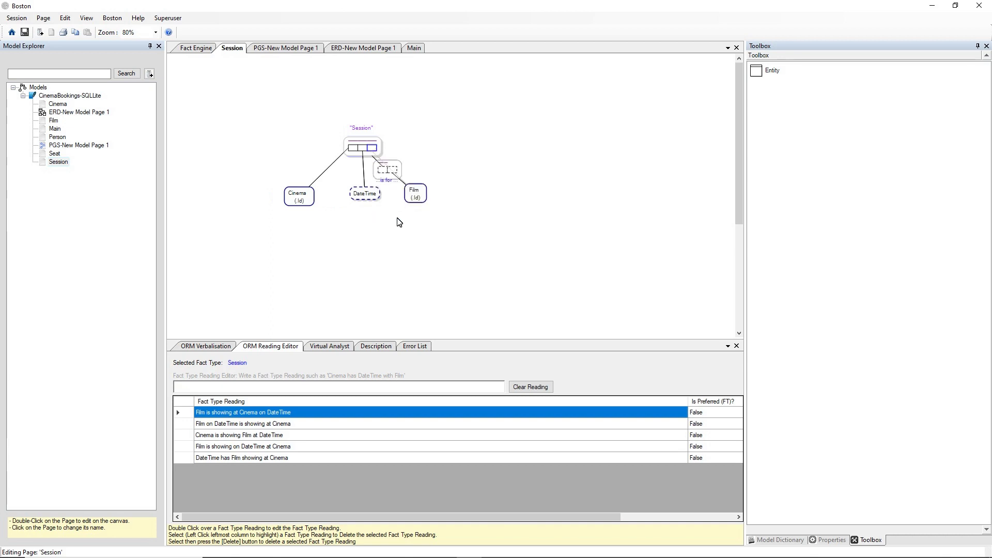
{"action": "left_click", "coordinate": [406, 166]}
{"action": "left_click_drag", "start_coordinate": [405, 166], "coordinate": [422, 153]}
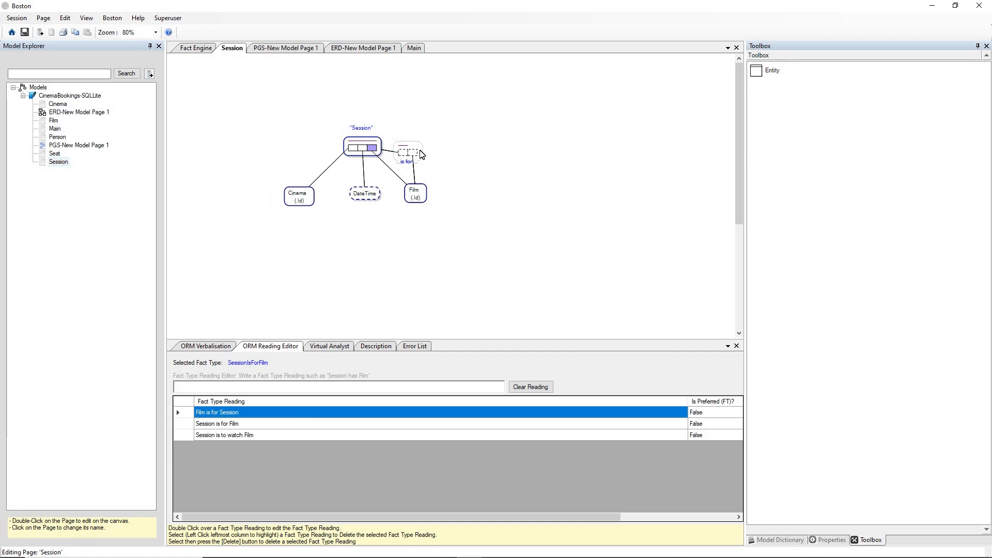
{"action": "left_click", "coordinate": [421, 153]}
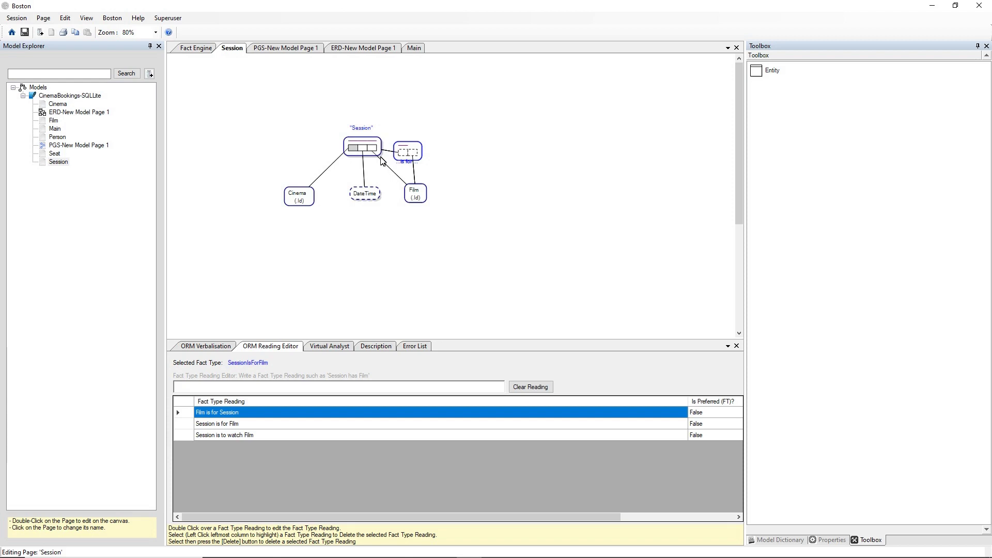
Step: Show the link fact type for Session's DateTime role between the Session fact type and DateTime
{"action": "left_click_drag", "start_coordinate": [373, 151], "coordinate": [418, 149]}
{"action": "left_click", "coordinate": [364, 150]}
{"action": "right_click", "coordinate": [364, 151]}
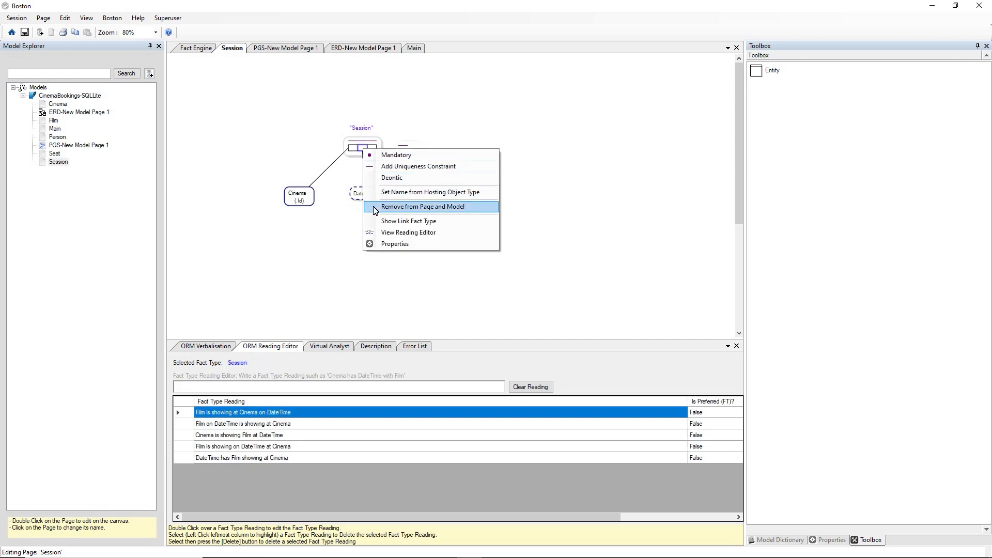
{"action": "left_click", "coordinate": [373, 221]}
{"action": "left_click", "coordinate": [356, 172]}
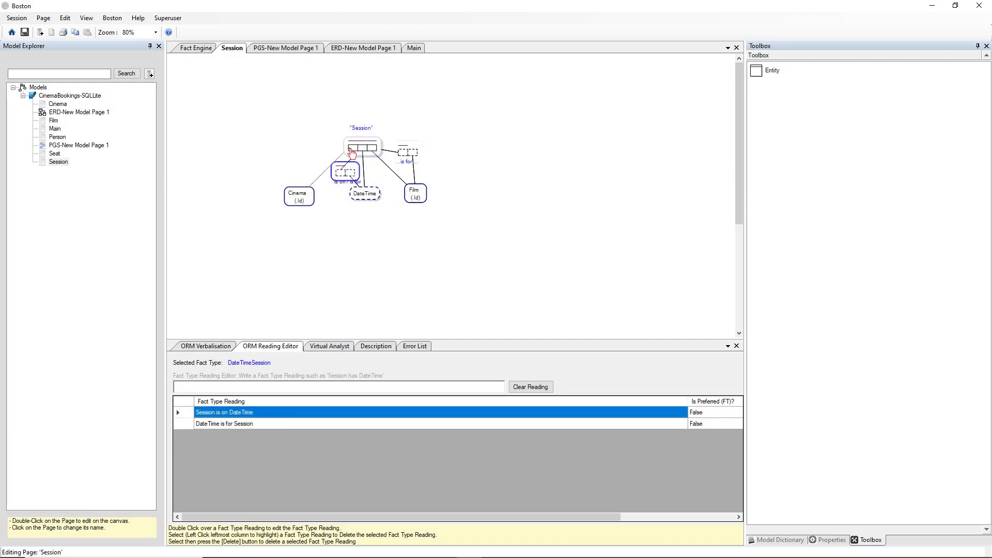
Step: Show the link fact type for Session's Cinema role and place it above Cinema, beside the Session fact type
{"action": "right_click", "coordinate": [351, 150]}
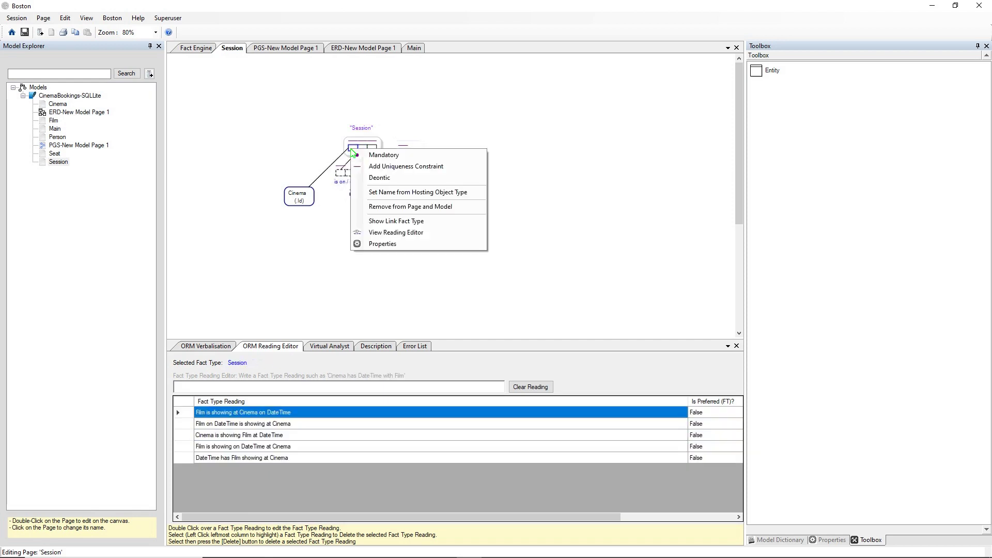
{"action": "left_click", "coordinate": [368, 221]}
{"action": "left_click_drag", "start_coordinate": [325, 168], "coordinate": [298, 158]}
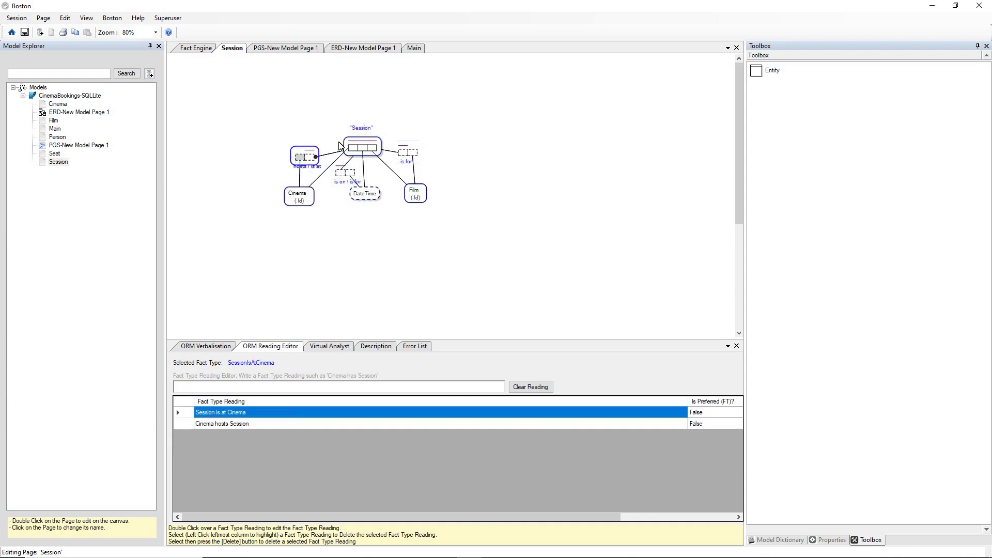
{"action": "left_click", "coordinate": [432, 126]}
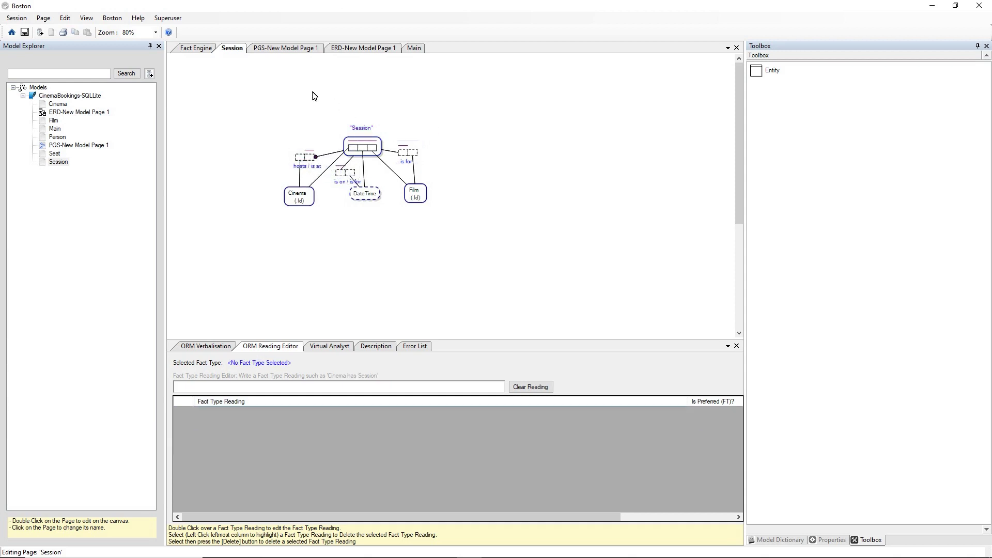
Step: In the Fact Engine, ask "Which session is showing the film, Rocky, at the Great Western Cinema today" and run it
{"action": "left_click", "coordinate": [192, 47]}
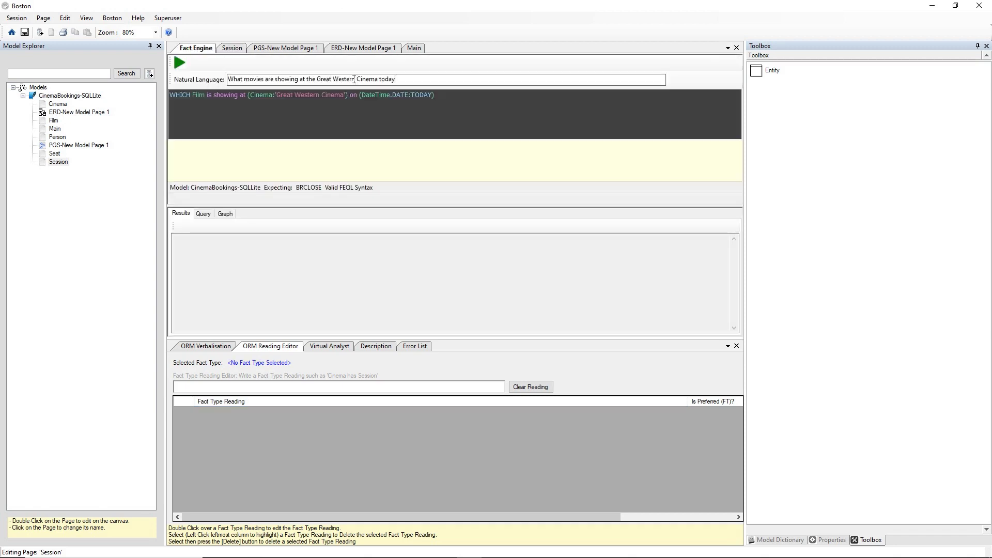
{"action": "left_click_drag", "start_coordinate": [395, 79], "coordinate": [212, 88]}
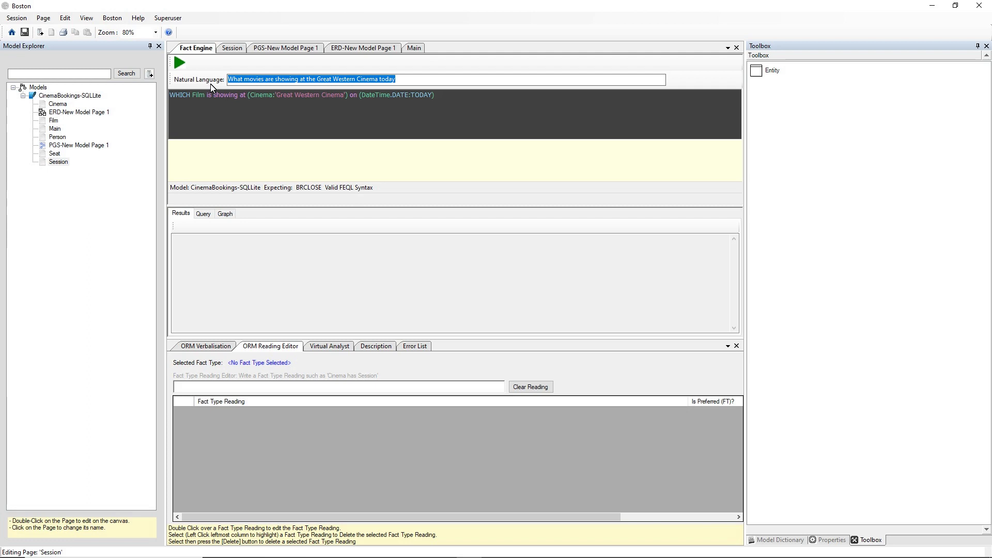
{"action": "type", "text": "W"}
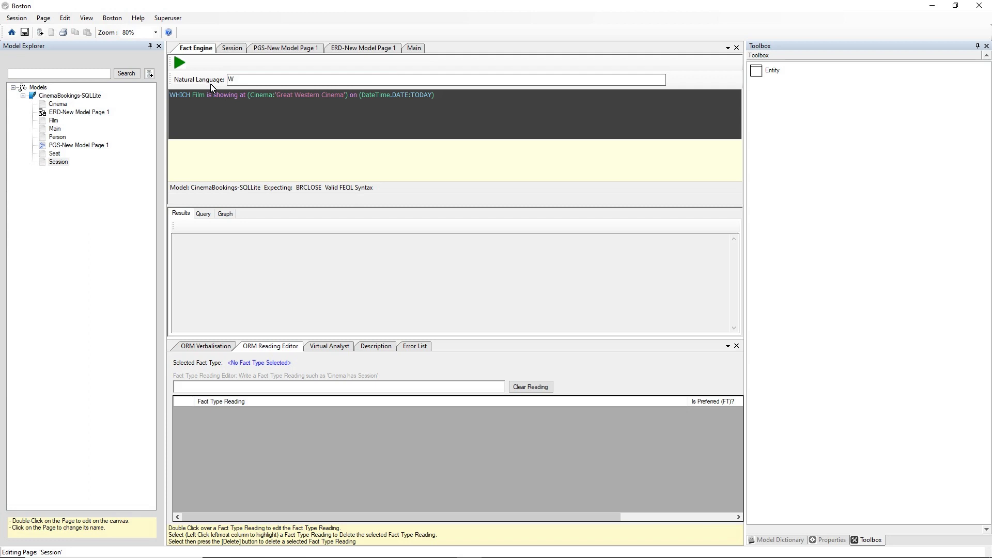
{"action": "type", "text": "hich session is showing the film, Rocky"}
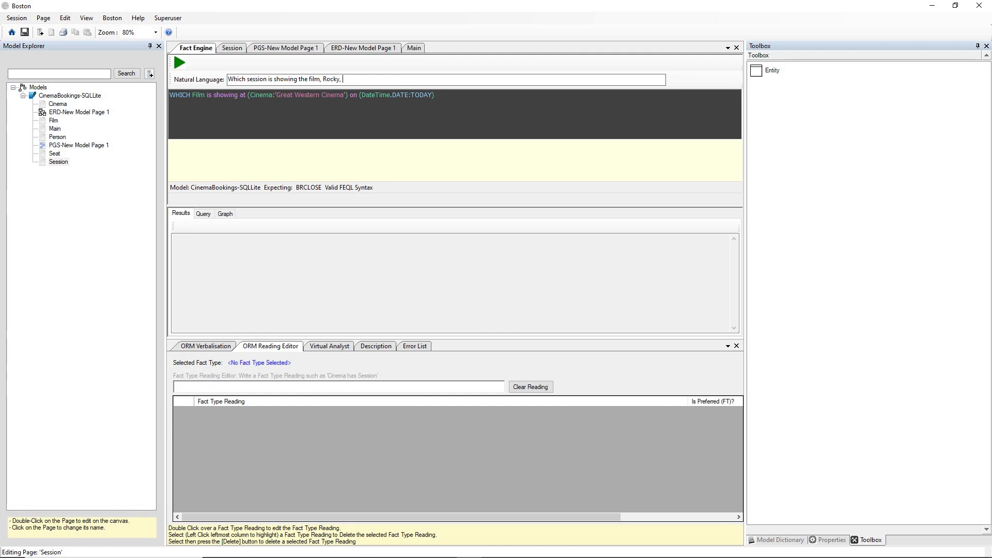
{"action": "type", "text": ", at the Great Western"}
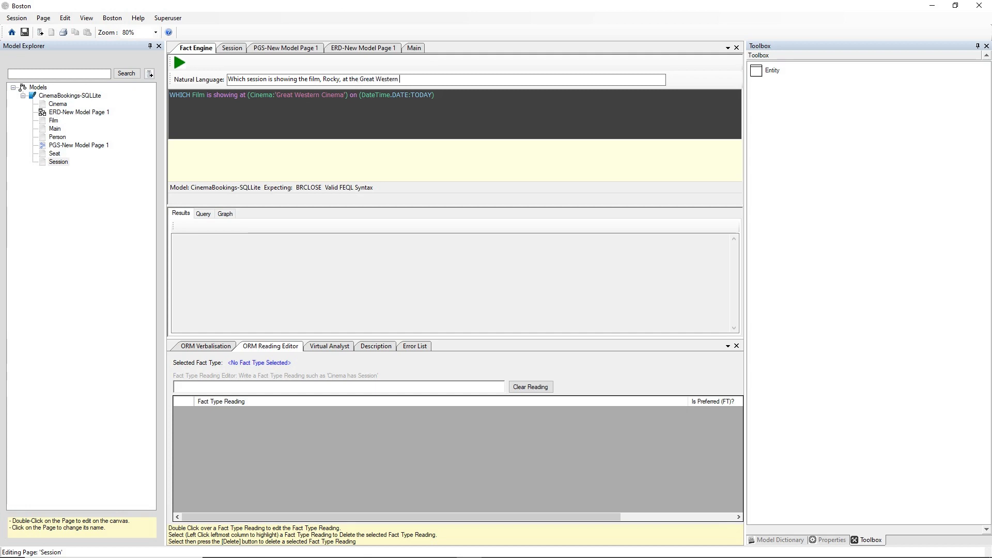
{"action": "type", "text": " Cinema"}
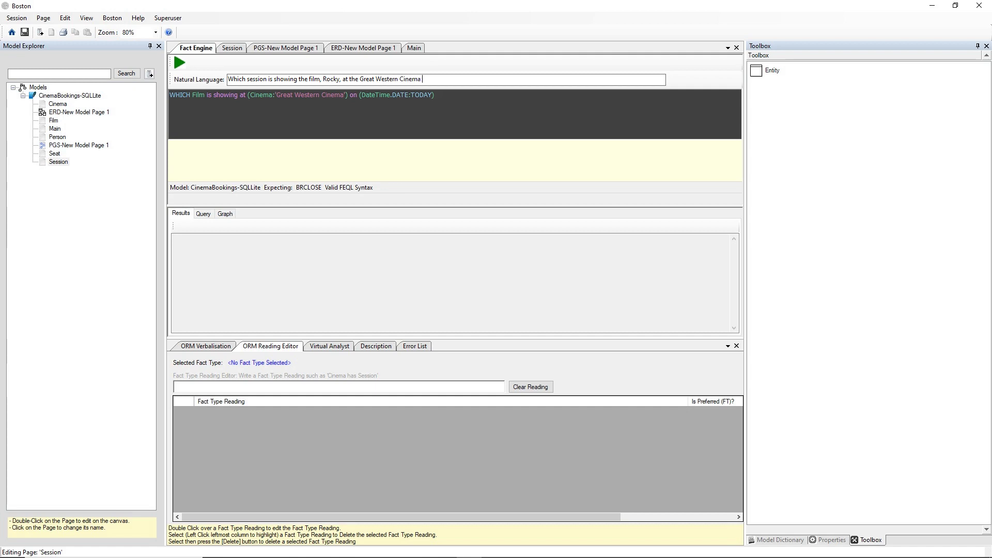
{"action": "type", "text": " today"}
{"action": "key", "text": "Return"}
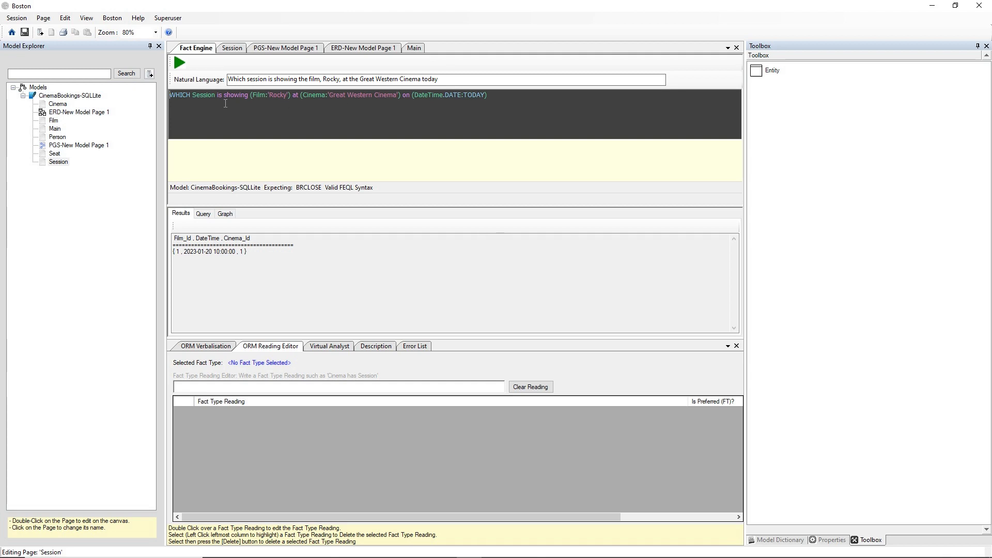
Step: Review the readings of the Session–Film link fact type on the Session page against the Rocky query
{"action": "left_click", "coordinate": [414, 49]}
{"action": "left_click", "coordinate": [230, 50]}
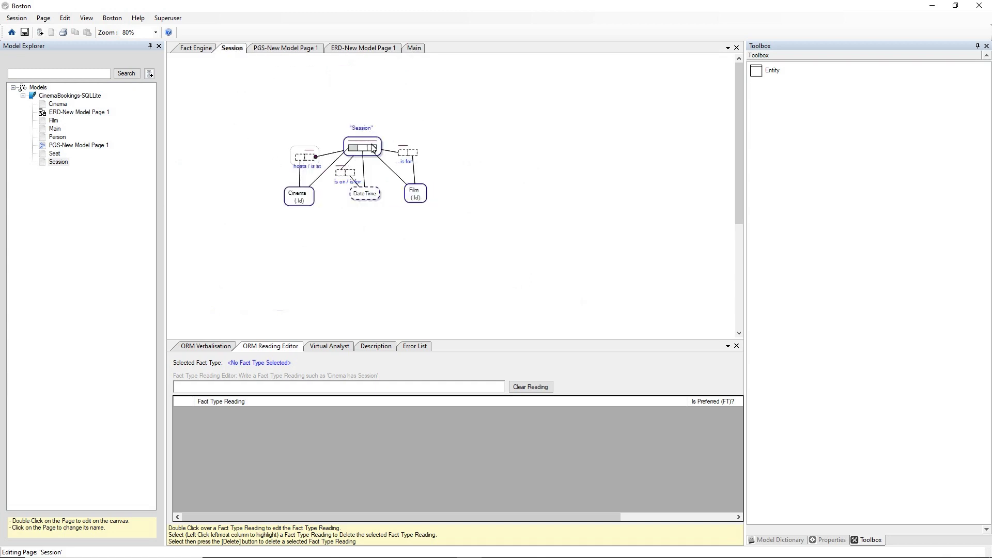
{"action": "left_click", "coordinate": [416, 156]}
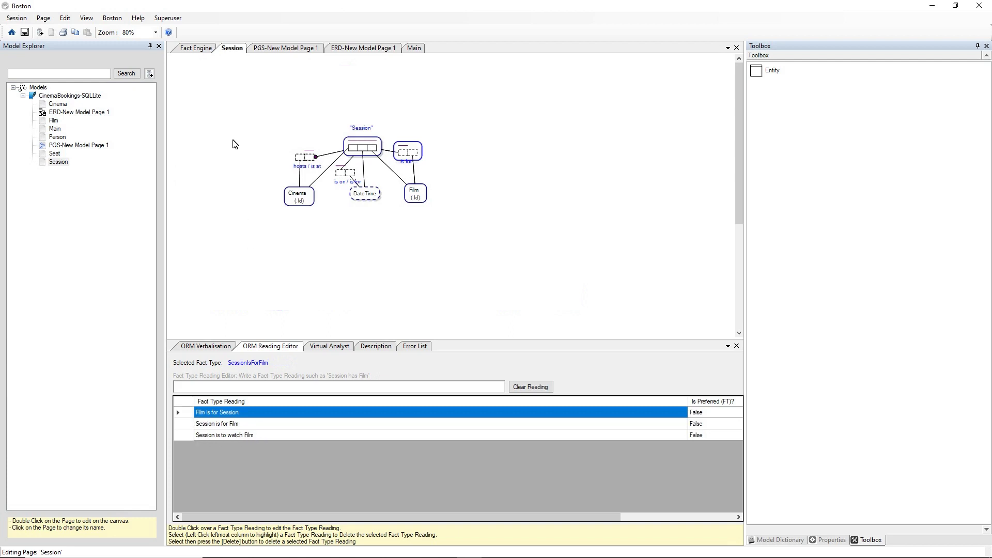
{"action": "left_click", "coordinate": [201, 52]}
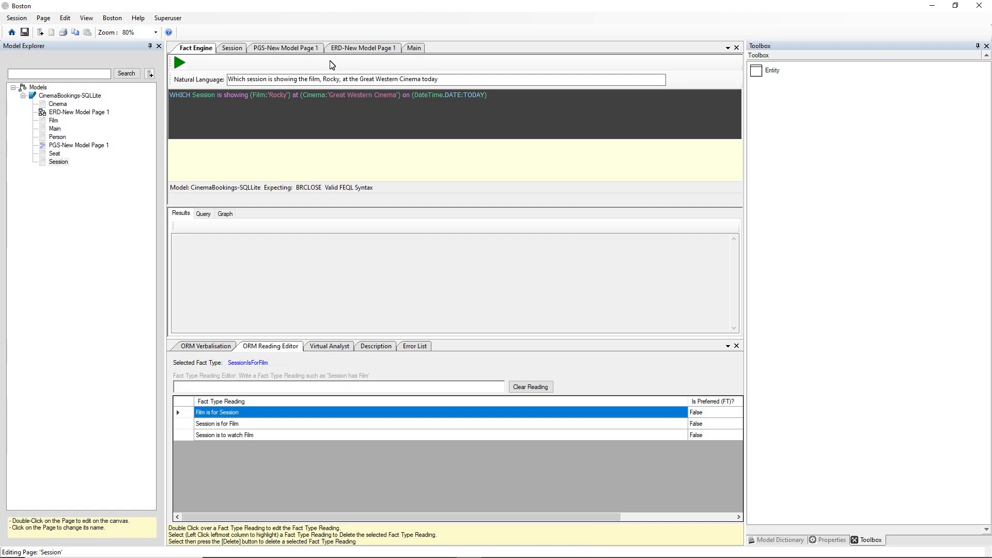
{"action": "left_click", "coordinate": [240, 48]}
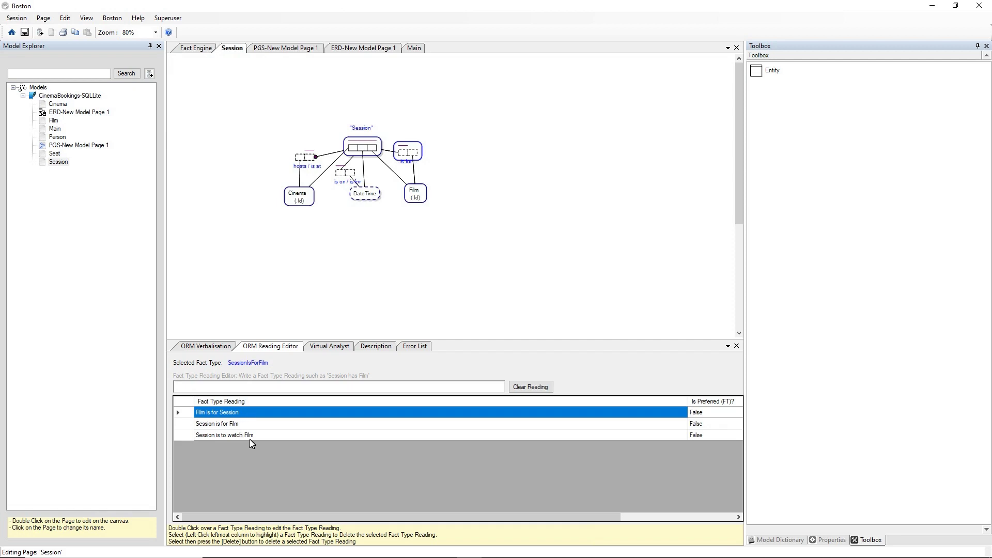
Step: Add the reading "Session is showing Film" to the Session–Film link fact type and decline renaming the fact type
{"action": "left_click", "coordinate": [265, 385]}
{"action": "type", "text": "Session "}
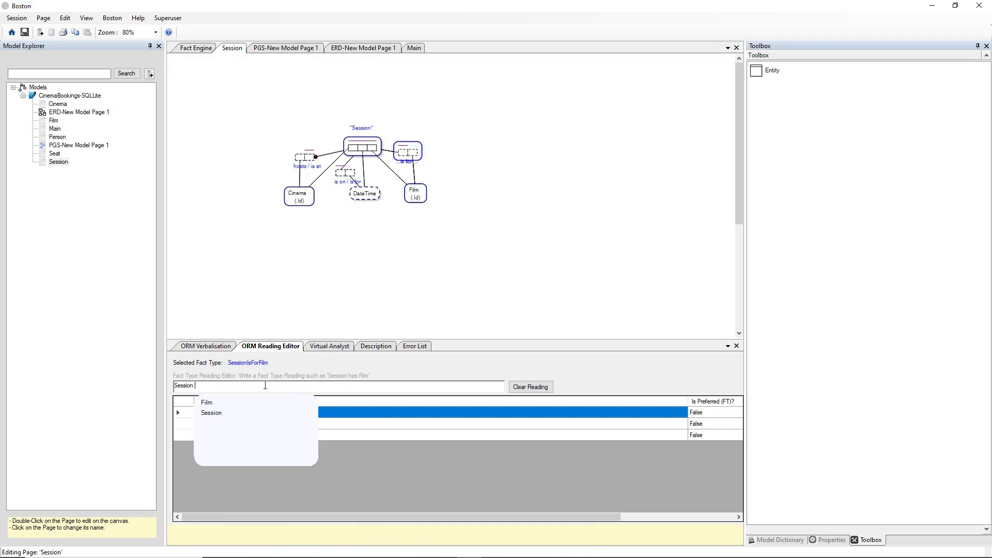
{"action": "type", "text": "is showing"}
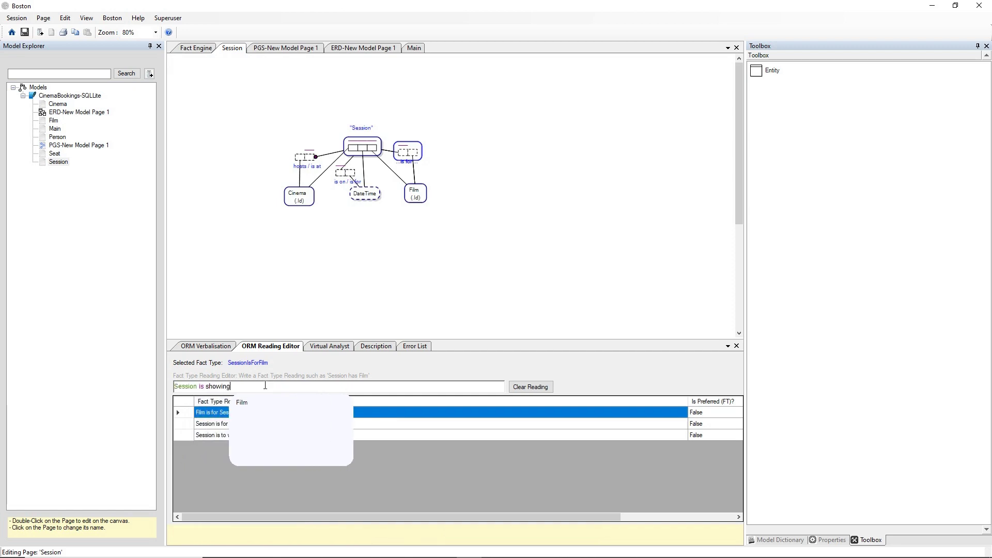
{"action": "type", "text": " Film"}
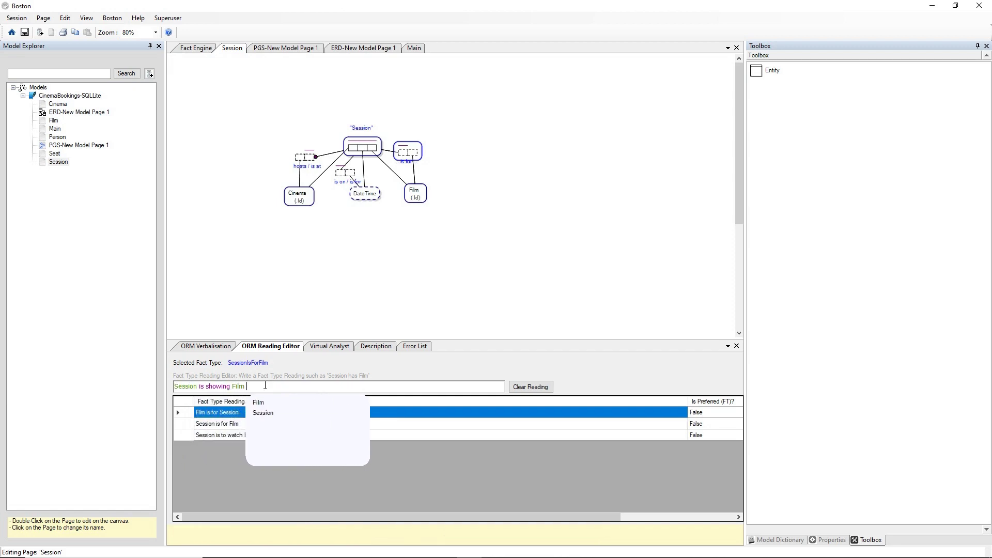
{"action": "key", "text": "Return"}
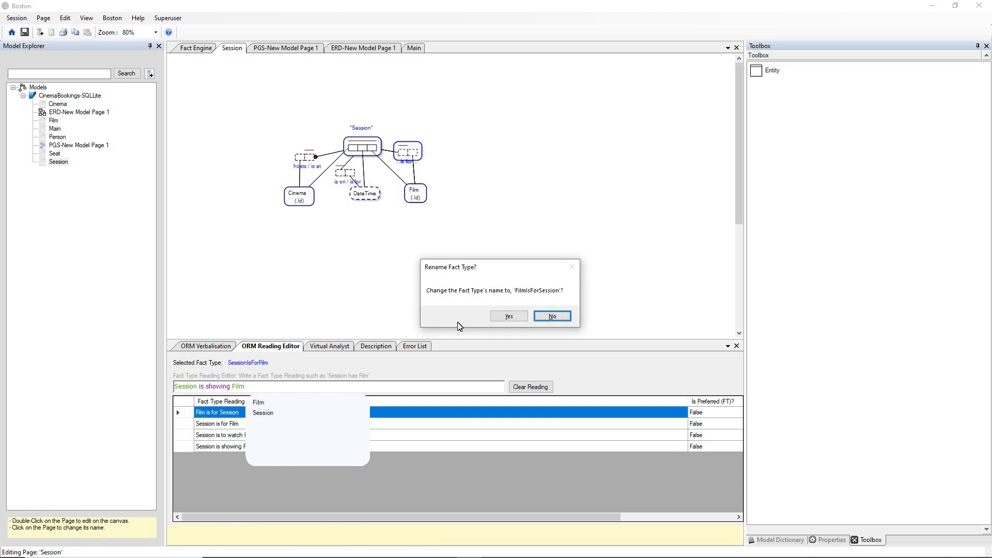
{"action": "left_click", "coordinate": [538, 319]}
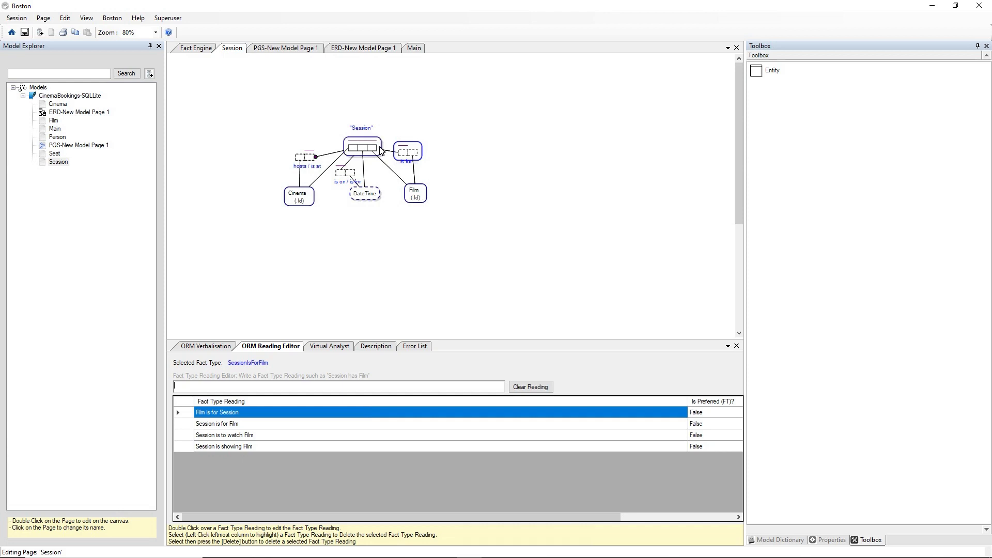
Step: Examine the Session–Film link fact type, then the Session and Film nodes and their relationship on the property graph page
{"action": "left_click", "coordinate": [404, 150]}
{"action": "left_click", "coordinate": [362, 148]}
{"action": "left_click", "coordinate": [304, 49]}
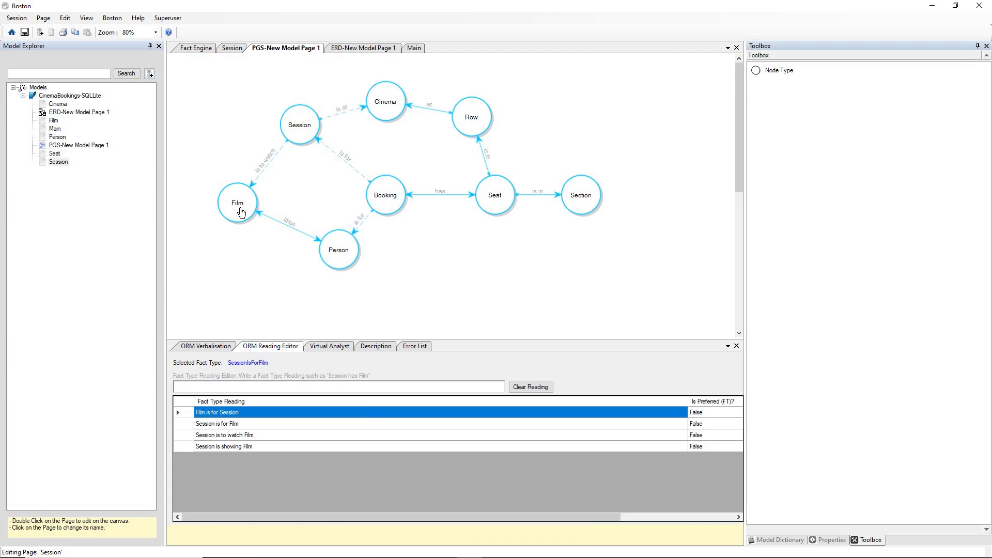
{"action": "left_click", "coordinate": [300, 134]}
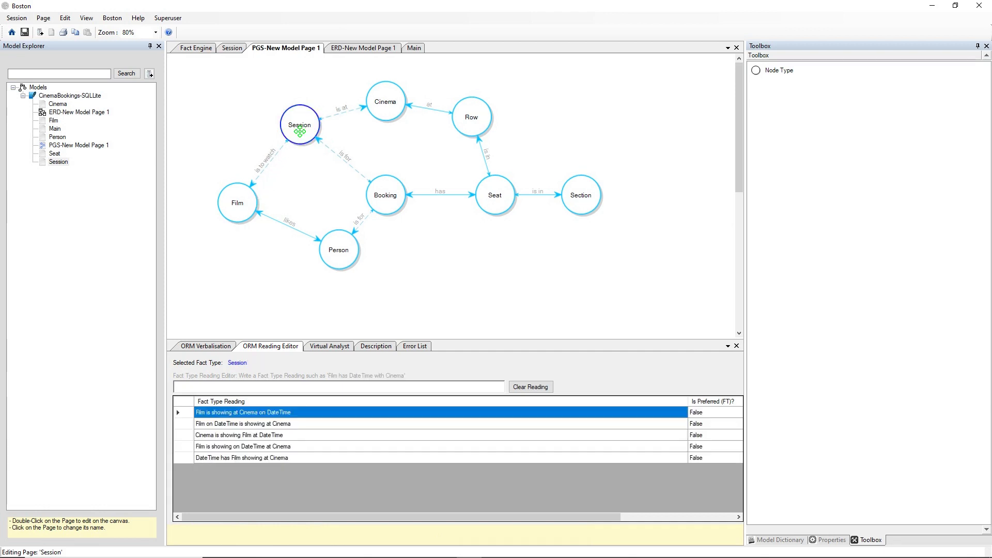
{"action": "left_click", "coordinate": [236, 205]}
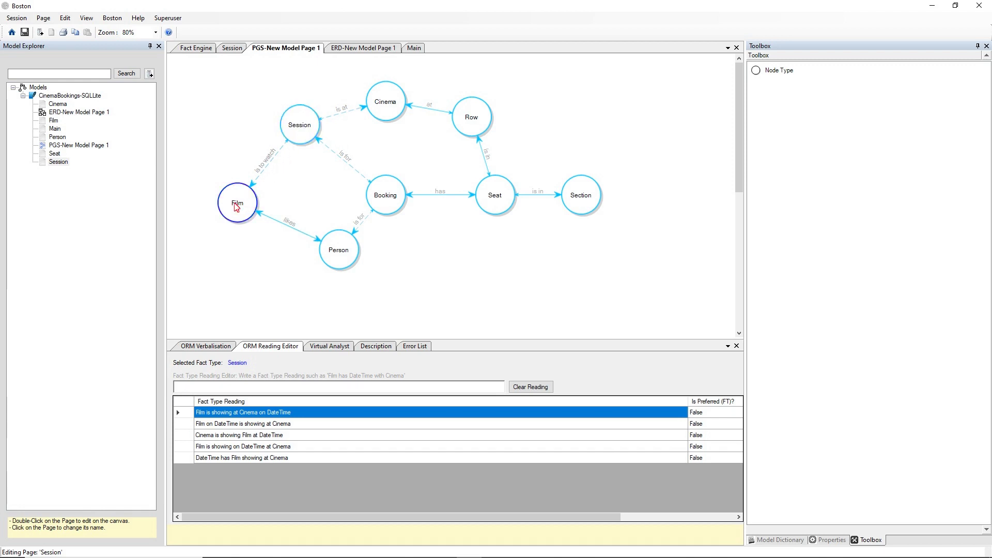
{"action": "mouse_move", "coordinate": [236, 207]}
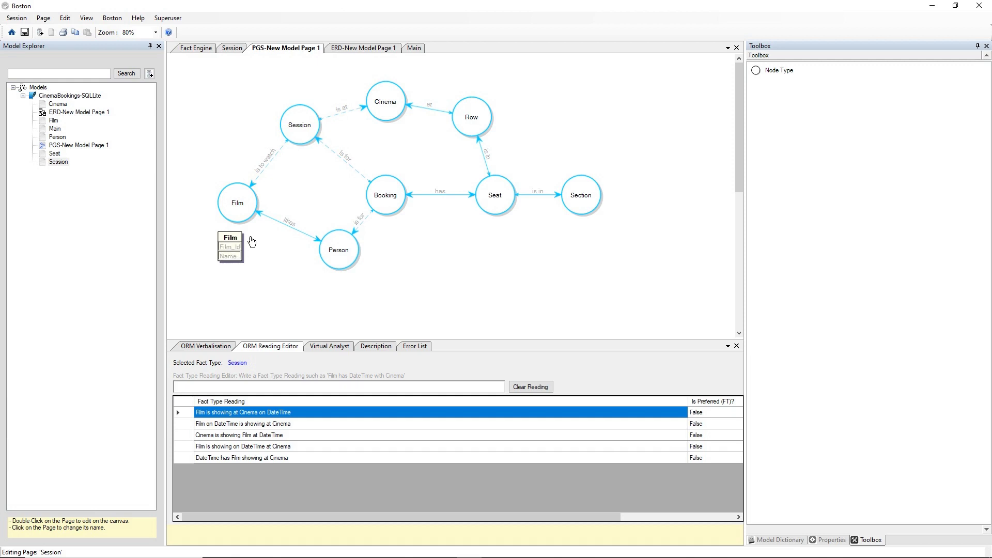
{"action": "mouse_move", "coordinate": [303, 137]}
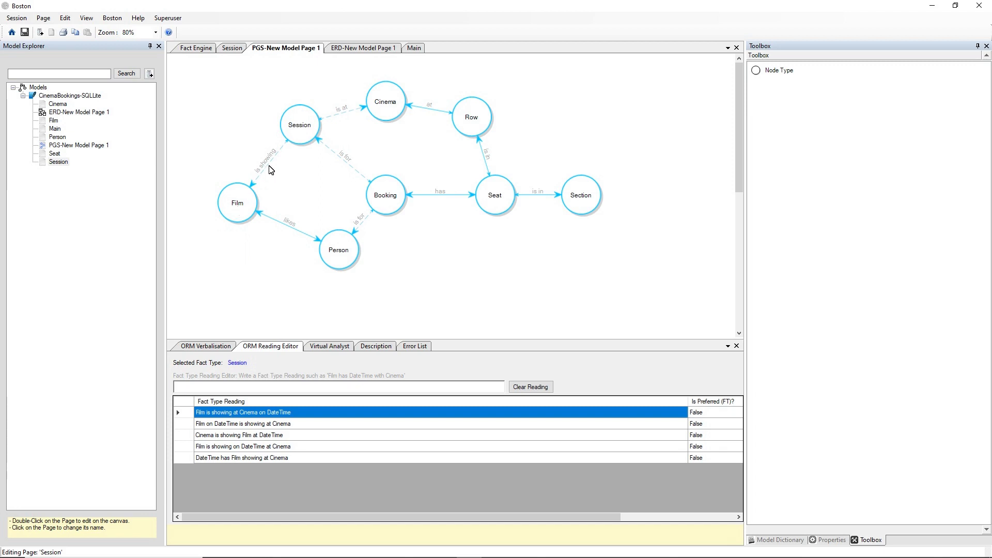
Step: View the Session node's stored data from the property graph page
{"action": "left_click", "coordinate": [298, 138]}
{"action": "left_click", "coordinate": [304, 126]}
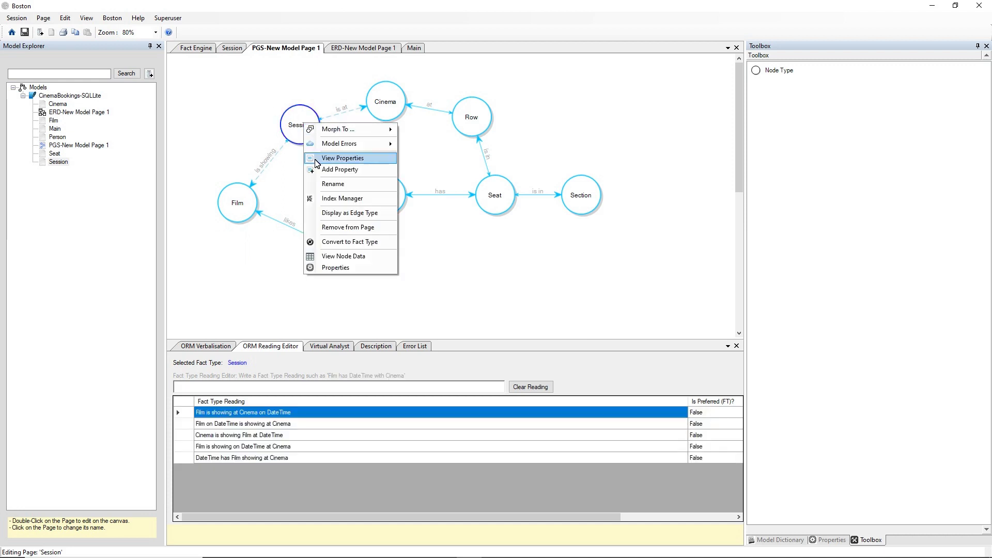
{"action": "left_click", "coordinate": [330, 257]}
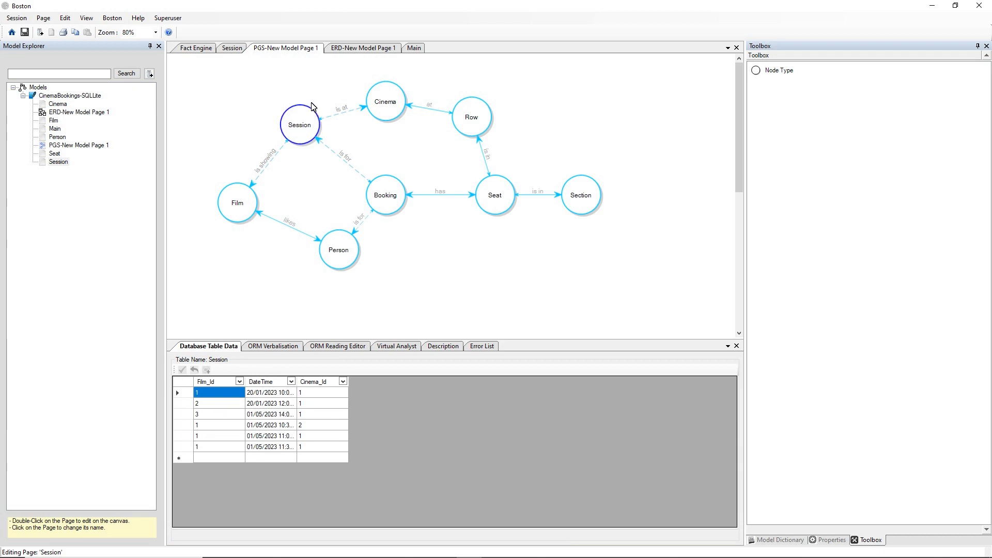
{"action": "left_click", "coordinate": [265, 85]}
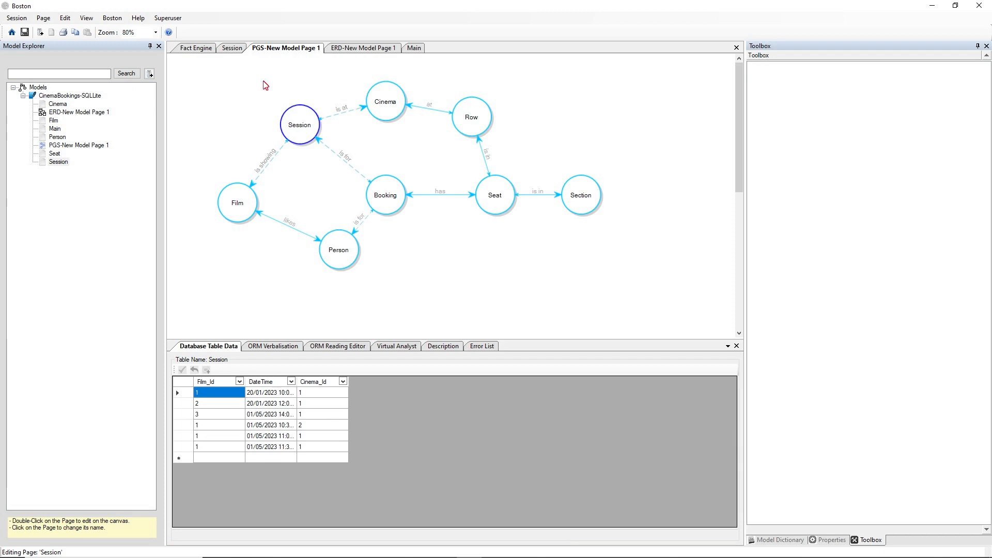
Step: Compare the Rocky query with the Session–Film relationship on the graph page and inspect the generated SQL
{"action": "left_click", "coordinate": [210, 48]}
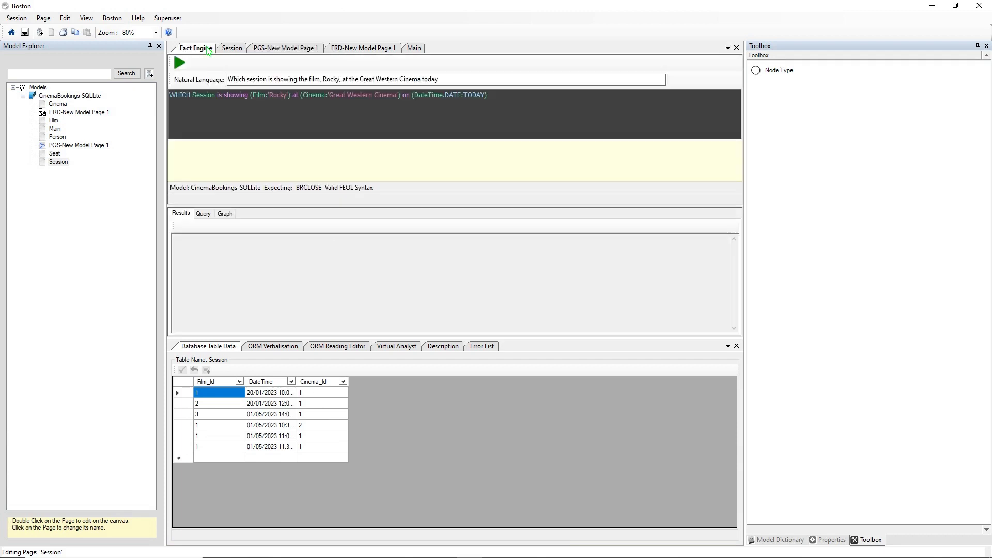
{"action": "left_click", "coordinate": [320, 78]}
{"action": "type", "text": ","}
{"action": "left_click", "coordinate": [304, 49]}
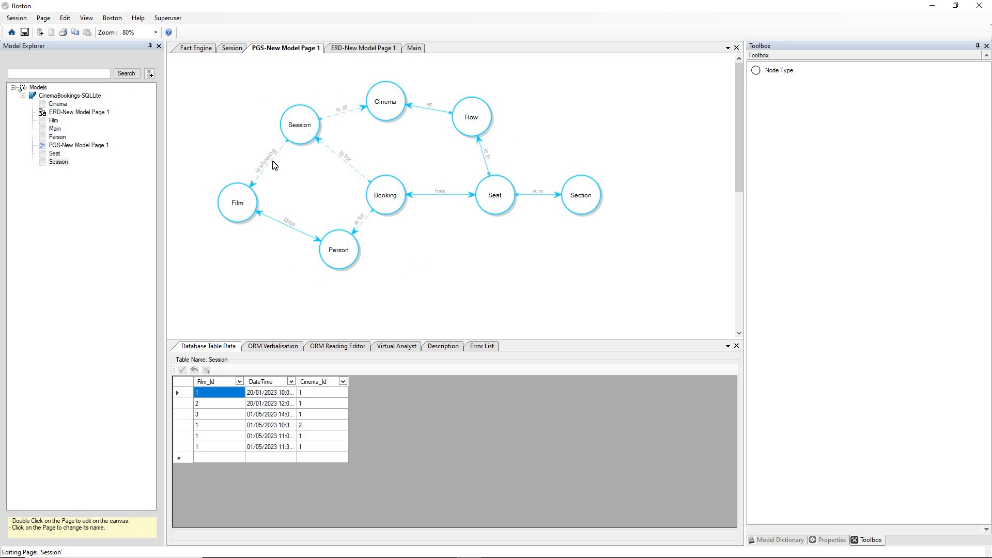
{"action": "left_click", "coordinate": [196, 49]}
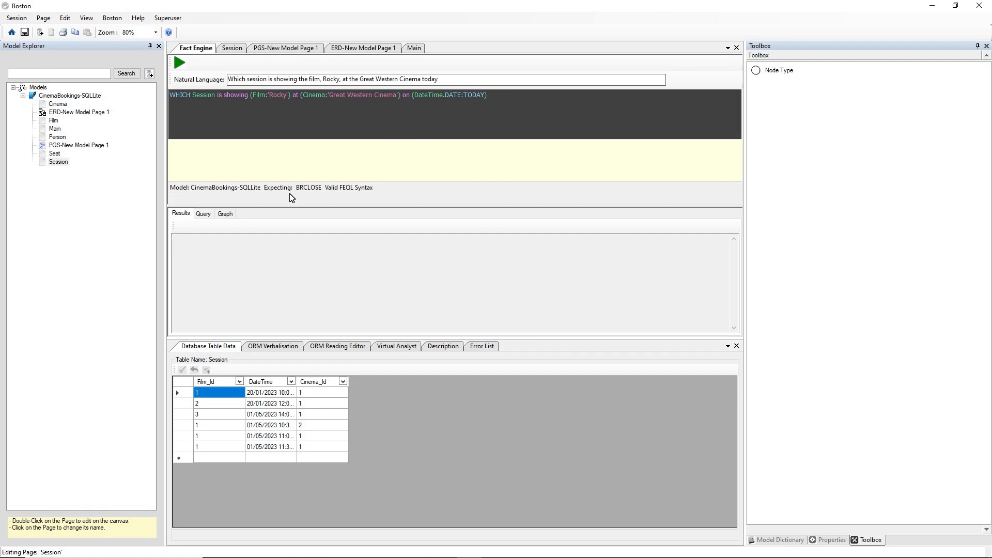
{"action": "left_click", "coordinate": [203, 213]}
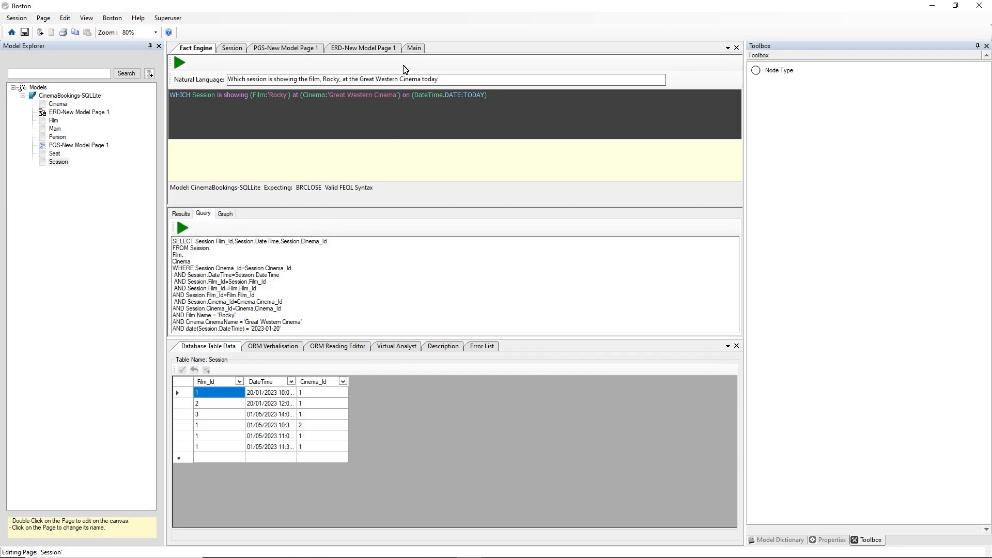
Step: Run the natural language query "Which seat has a booking to watch Rocky at the Great Western Cinema today"
{"action": "key", "text": "ctrl+a"}
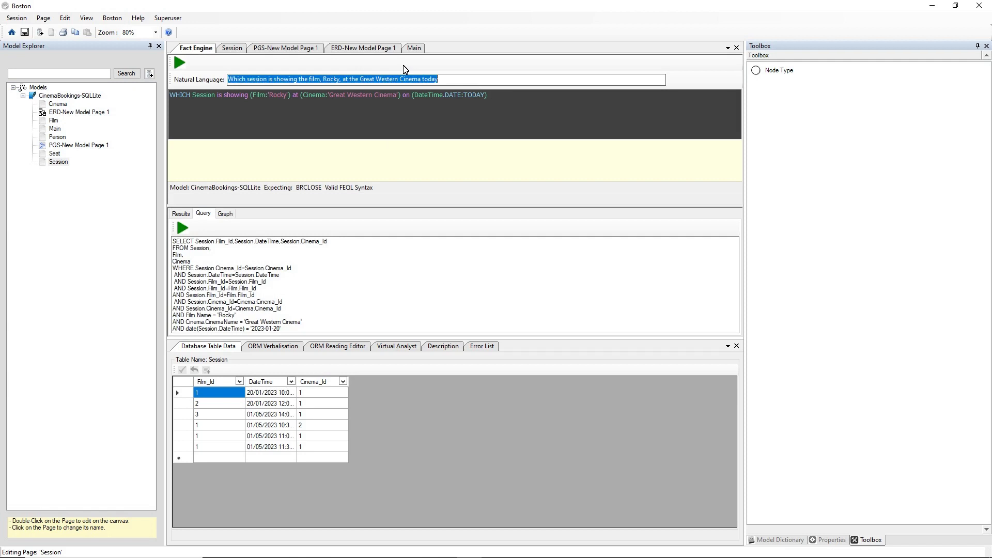
{"action": "type", "text": "Wh"}
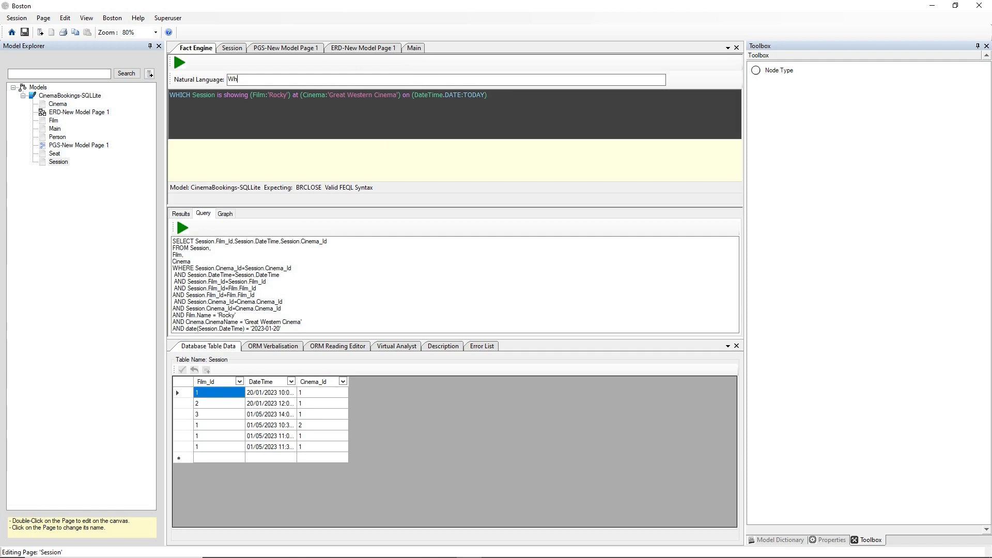
{"action": "type", "text": "ich seat has a booking to watch Rocky at the G"}
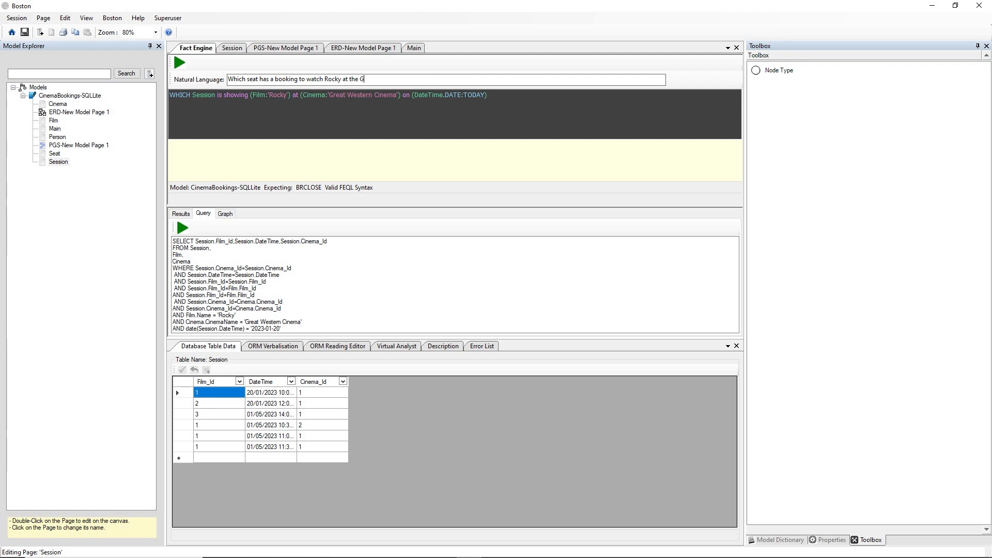
{"action": "type", "text": "reat Western Cinema today"}
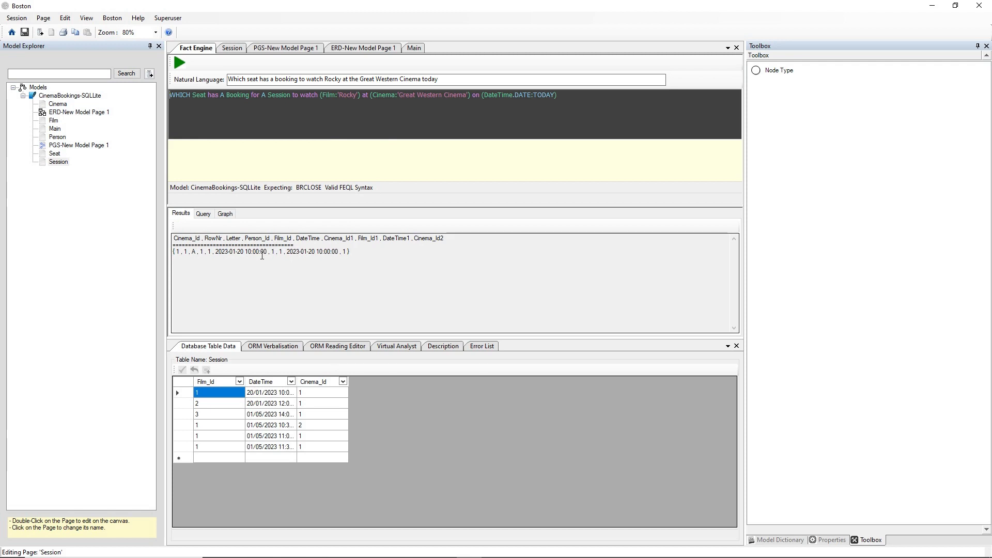
Step: Compare the seat booking query with the Seat, Booking, Session, Film and Cinema relationships on the property graph page
{"action": "triple_click", "coordinate": [450, 80]}
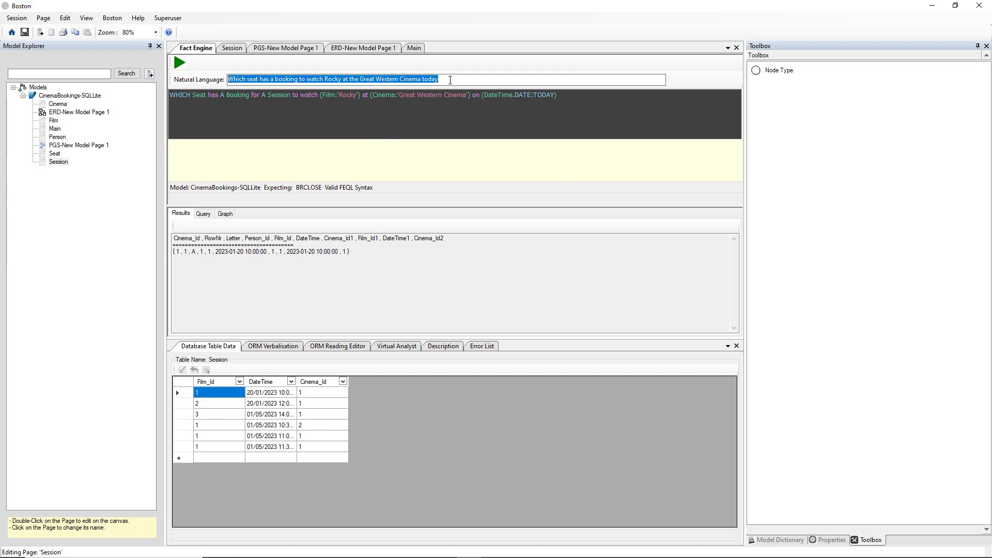
{"action": "left_click", "coordinate": [278, 50]}
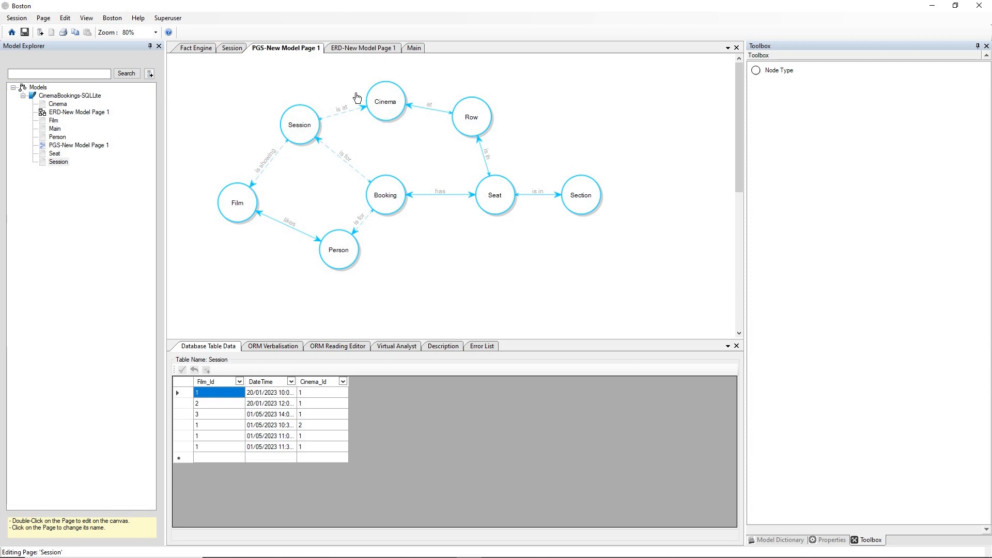
{"action": "left_click", "coordinate": [199, 49]}
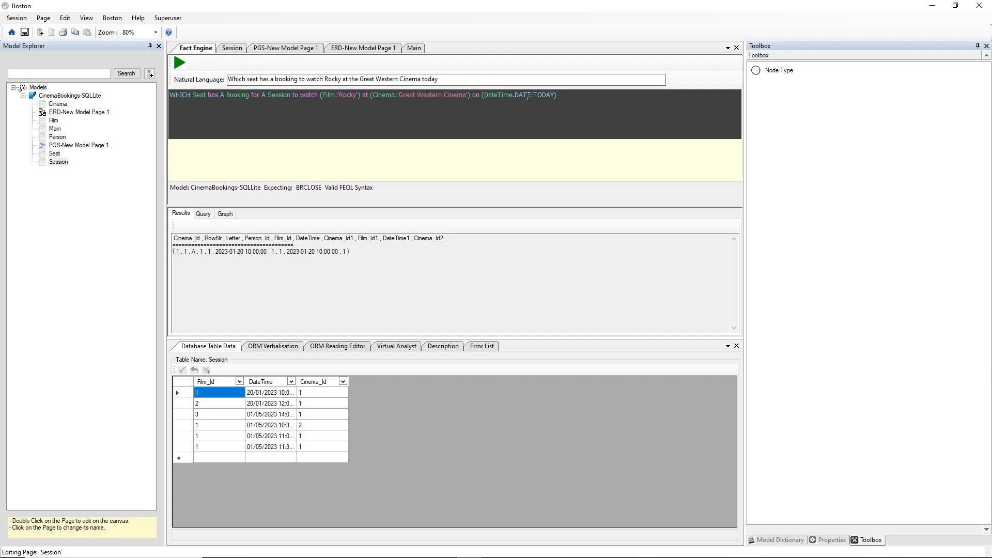
Step: Run the natural language query "Who has a booking to watch Rocky at the Great Western Cinema today"
{"action": "left_click_drag", "start_coordinate": [452, 79], "coordinate": [227, 83]}
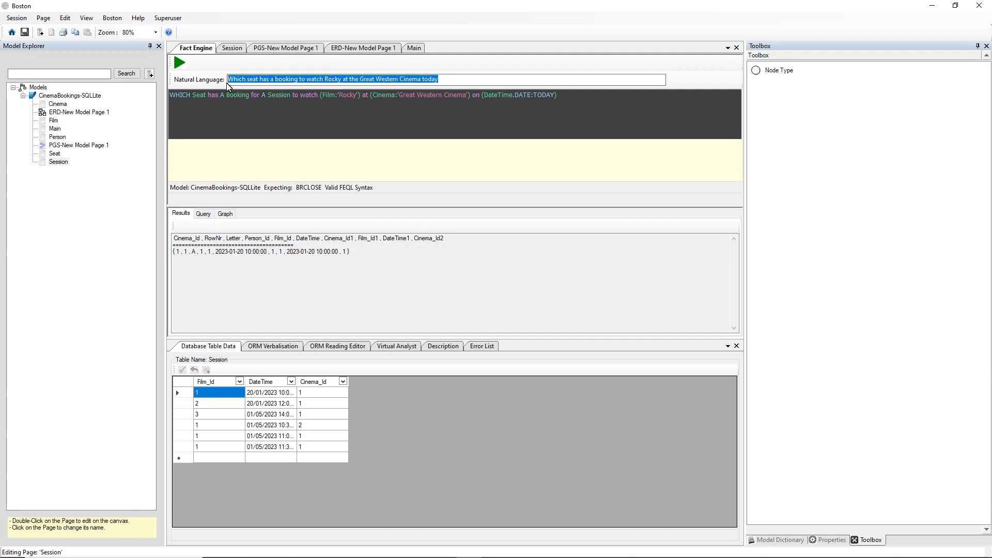
{"action": "type", "text": "Wh"}
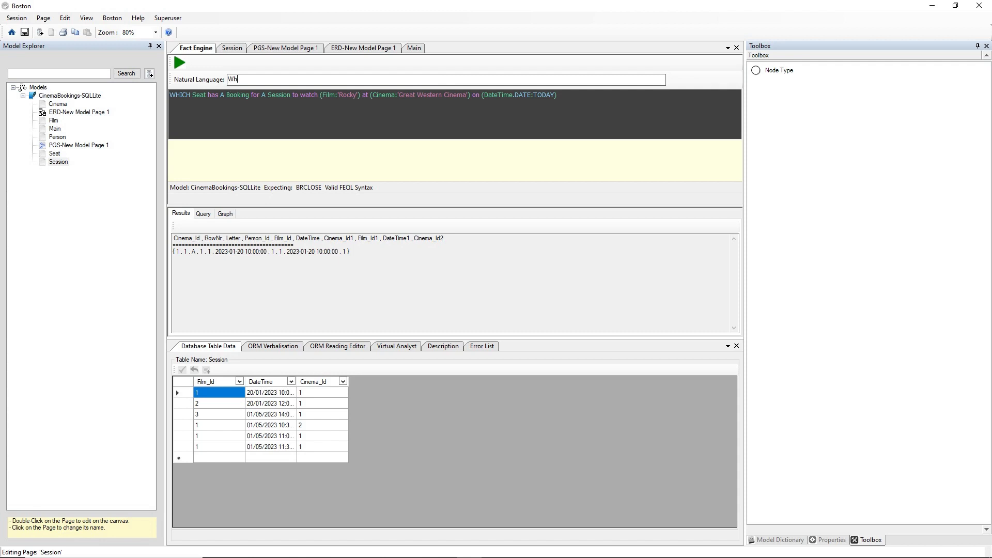
{"action": "type", "text": "o has a booking to watch Rocky at the Great Western"}
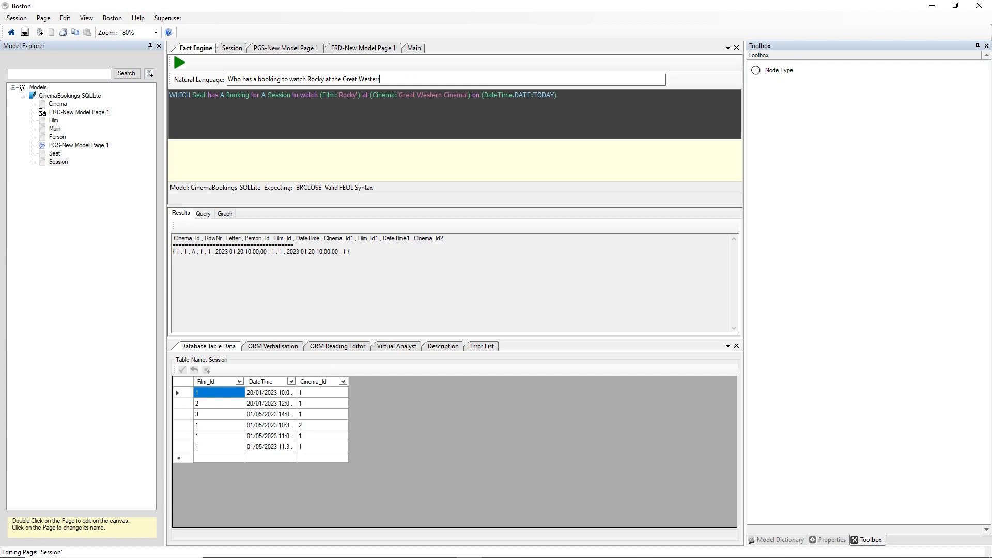
{"action": "type", "text": " Cinema today"}
{"action": "key", "text": "Return"}
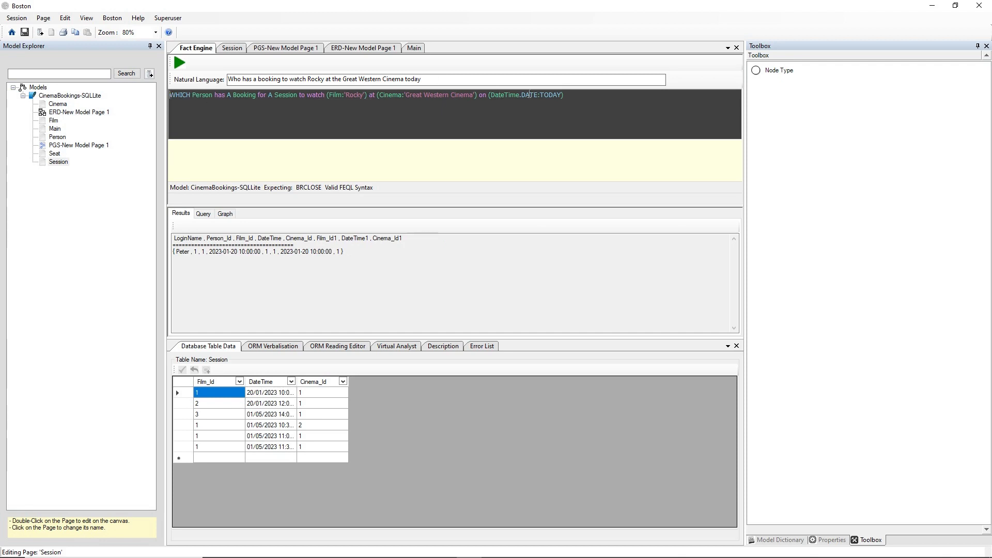
Step: Compare the person booking query and its results with the property graph page, then switch to the Semantic Search slide presentation
{"action": "left_click", "coordinate": [211, 257]}
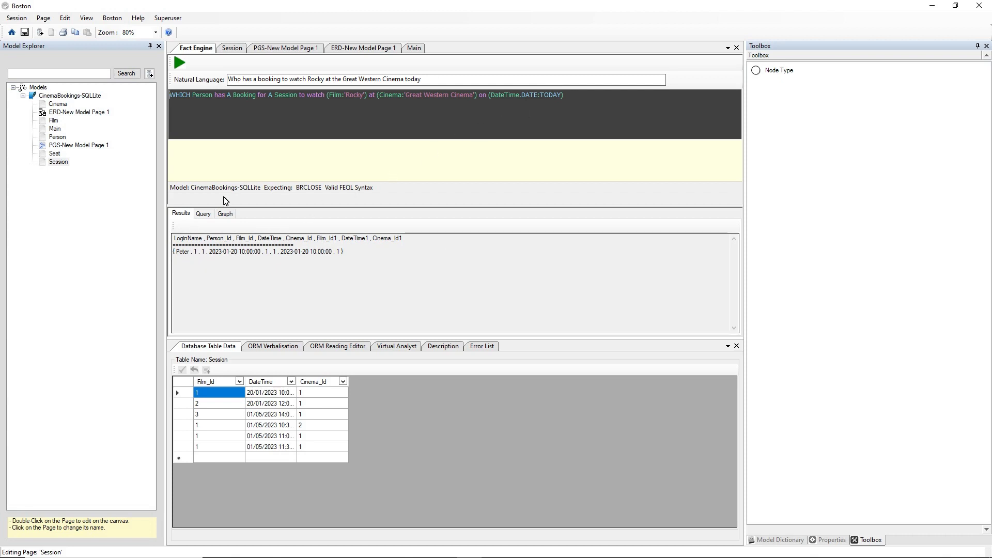
{"action": "left_click", "coordinate": [304, 50]}
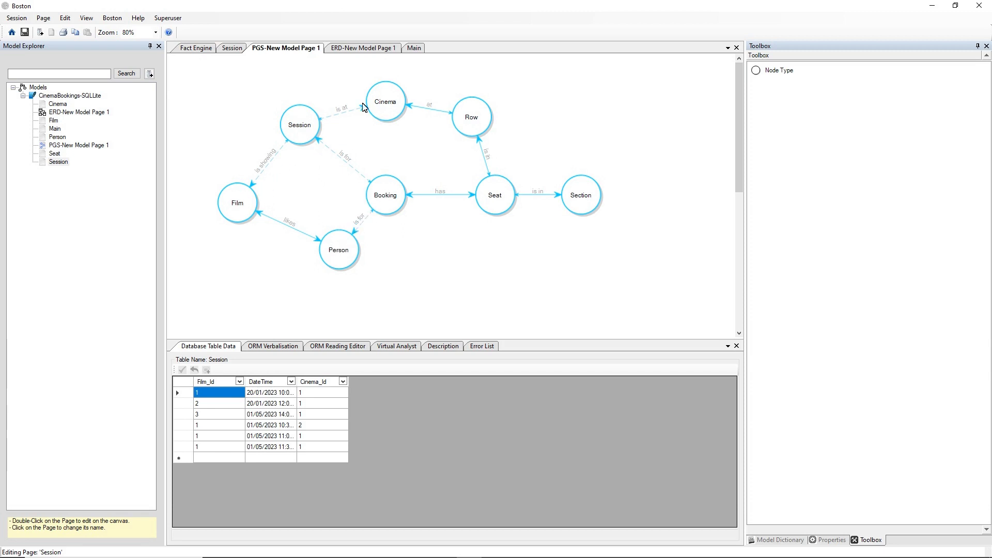
{"action": "left_click", "coordinate": [202, 50]}
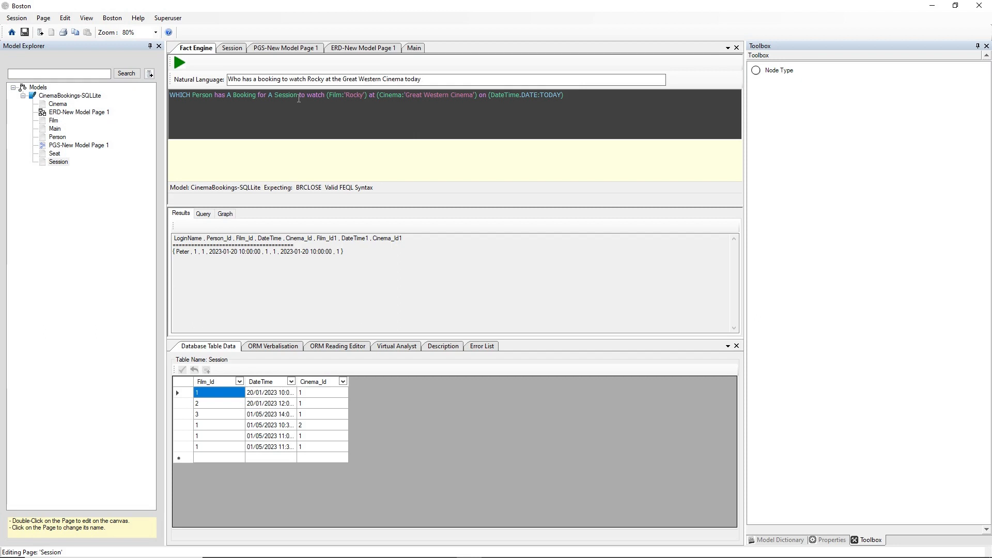
{"action": "key", "text": "alt+Tab"}
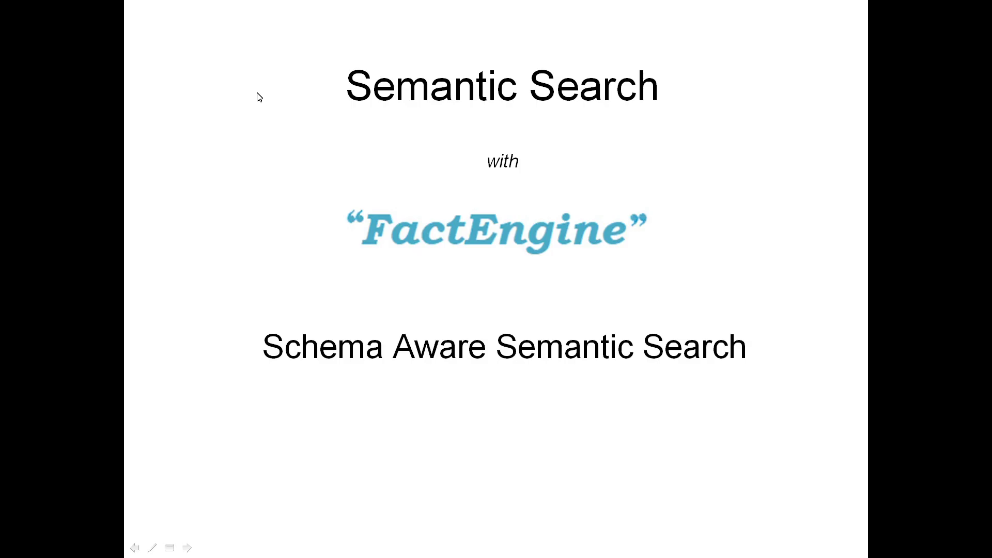